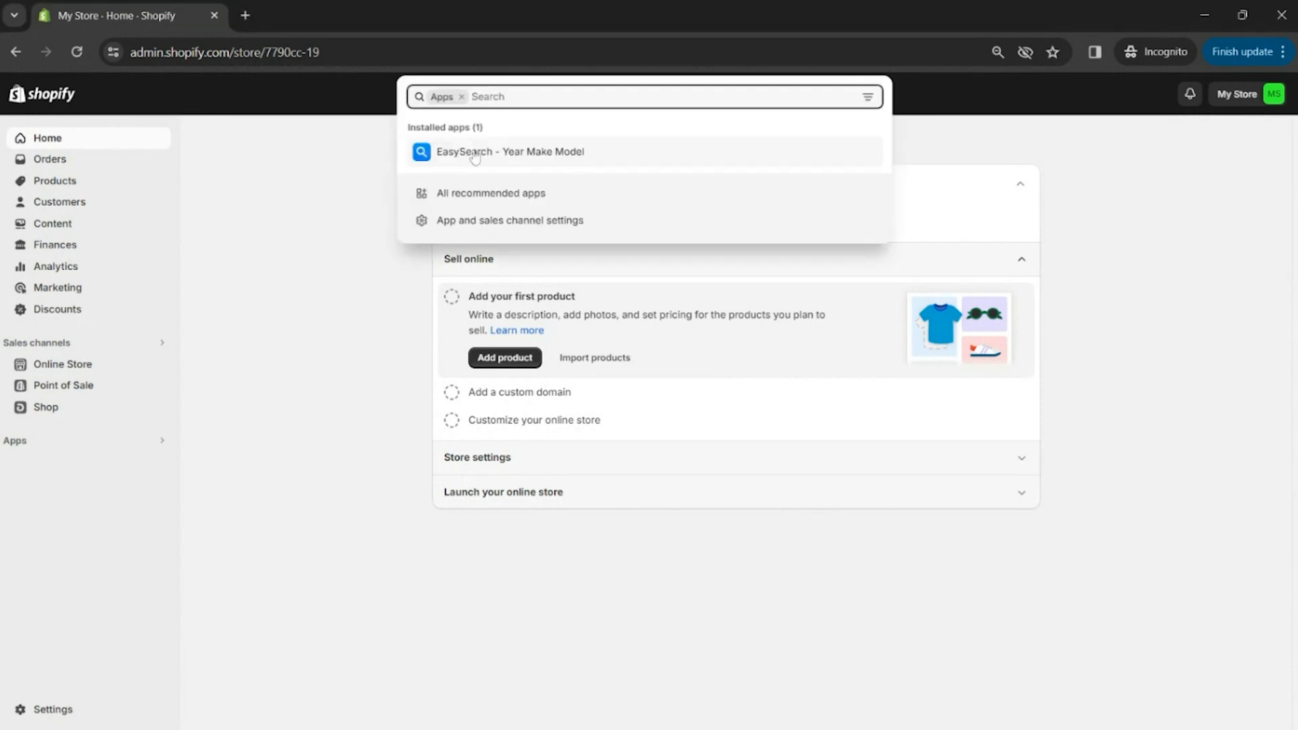
- In the EasySearch form, change the Year range field to a Select field titled Vehicle, placeholder Select Vehicle, sorted Alphabetically A-Z, and save it
click(476, 154)
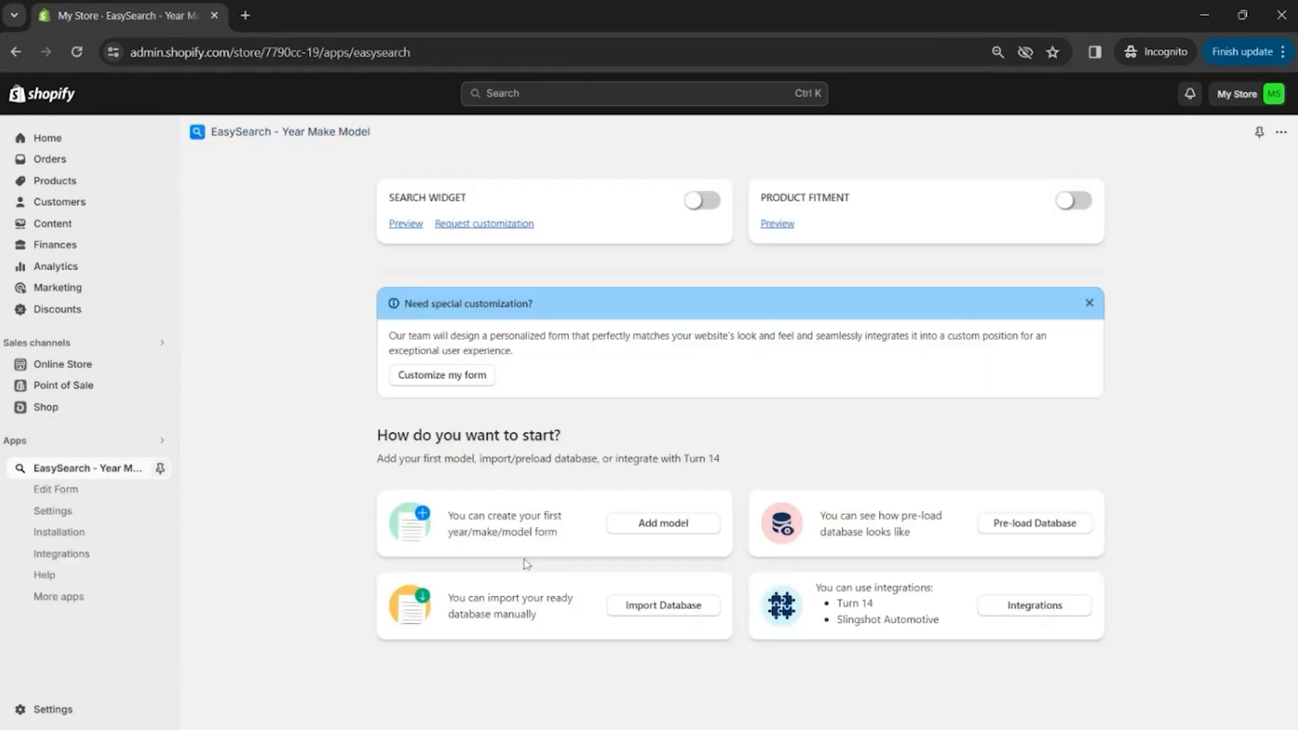
click(61, 493)
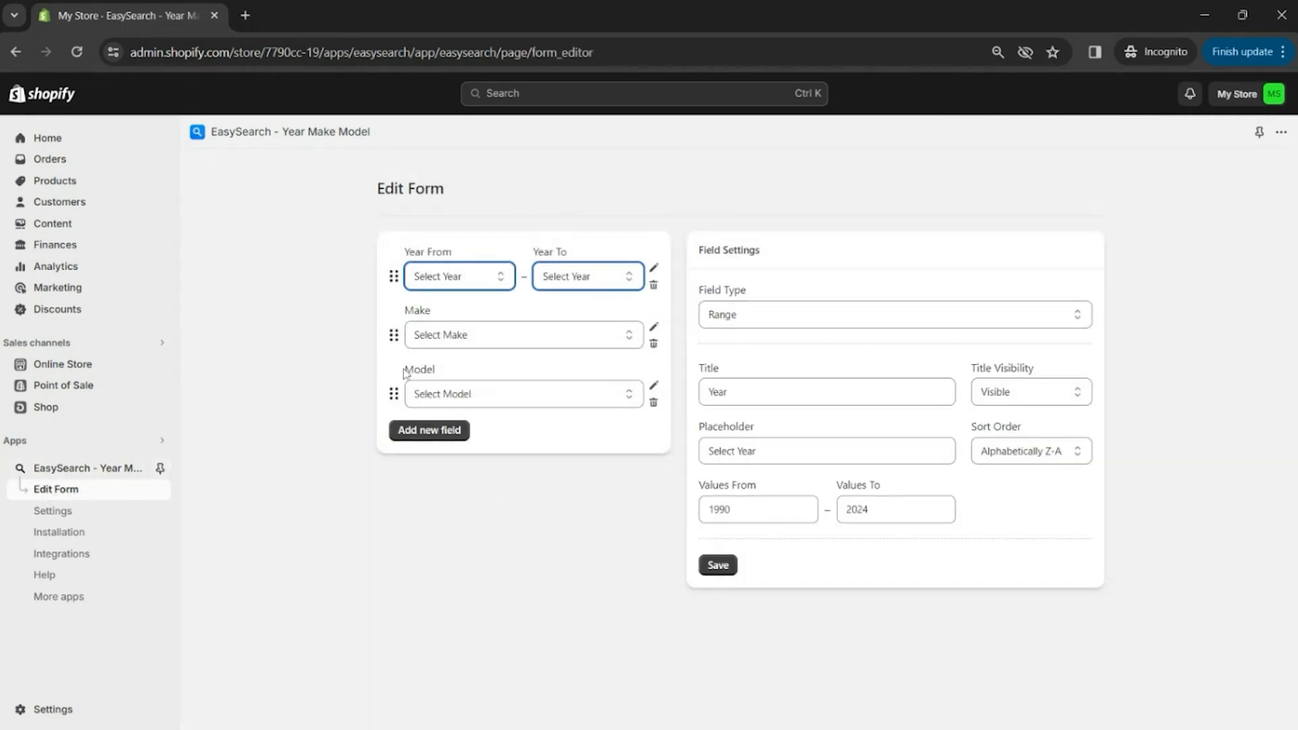
click(654, 273)
click(772, 327)
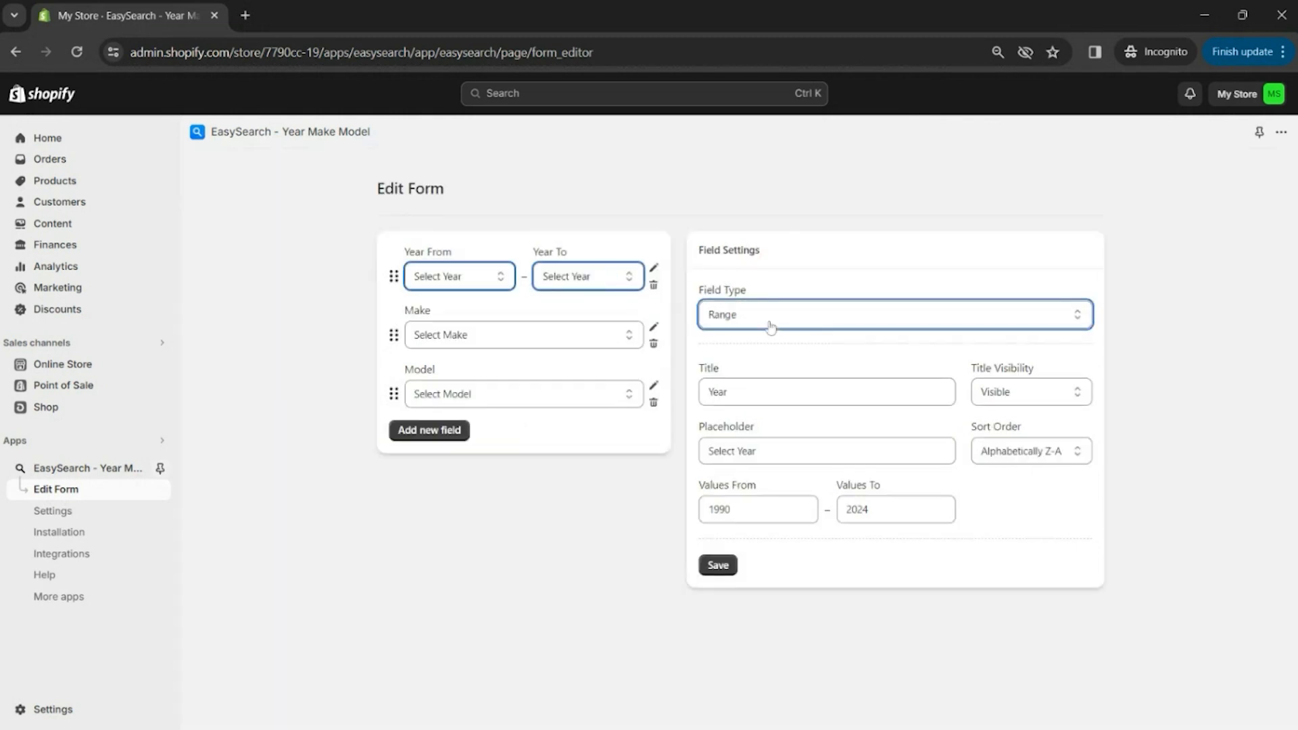
click(757, 342)
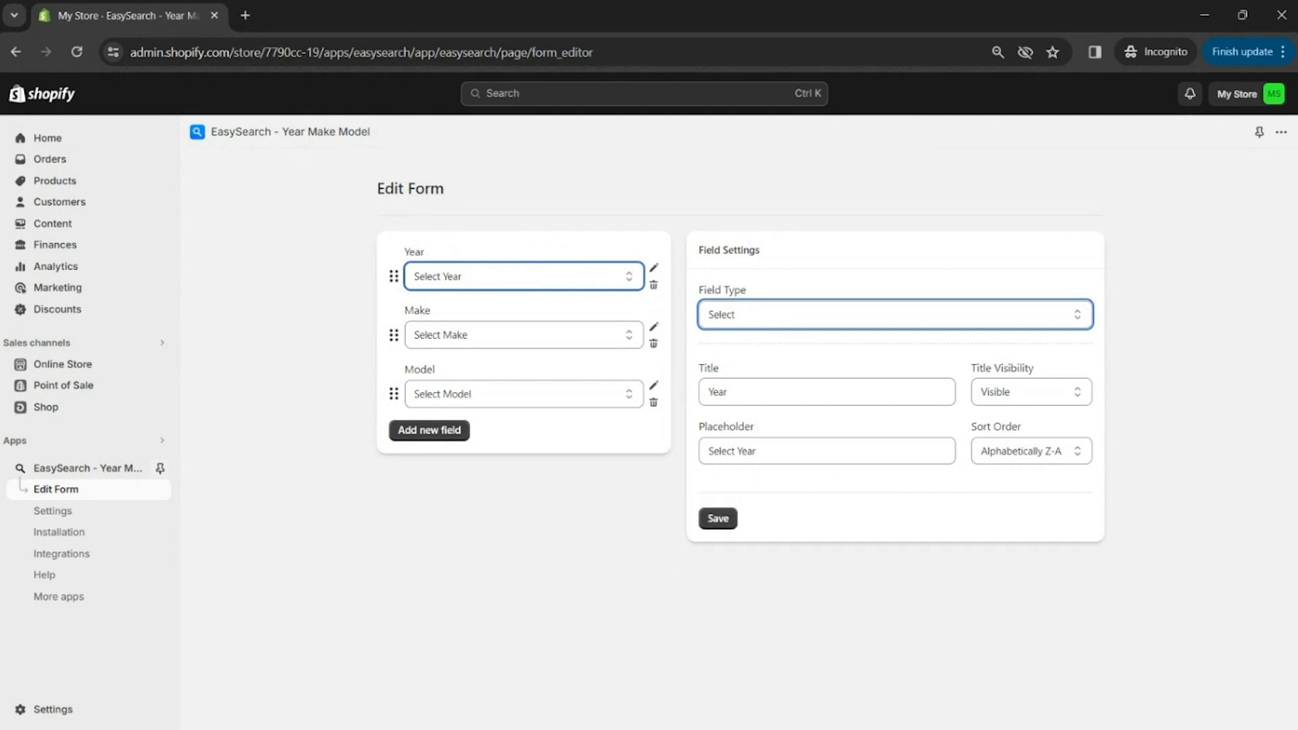
key(Tab)
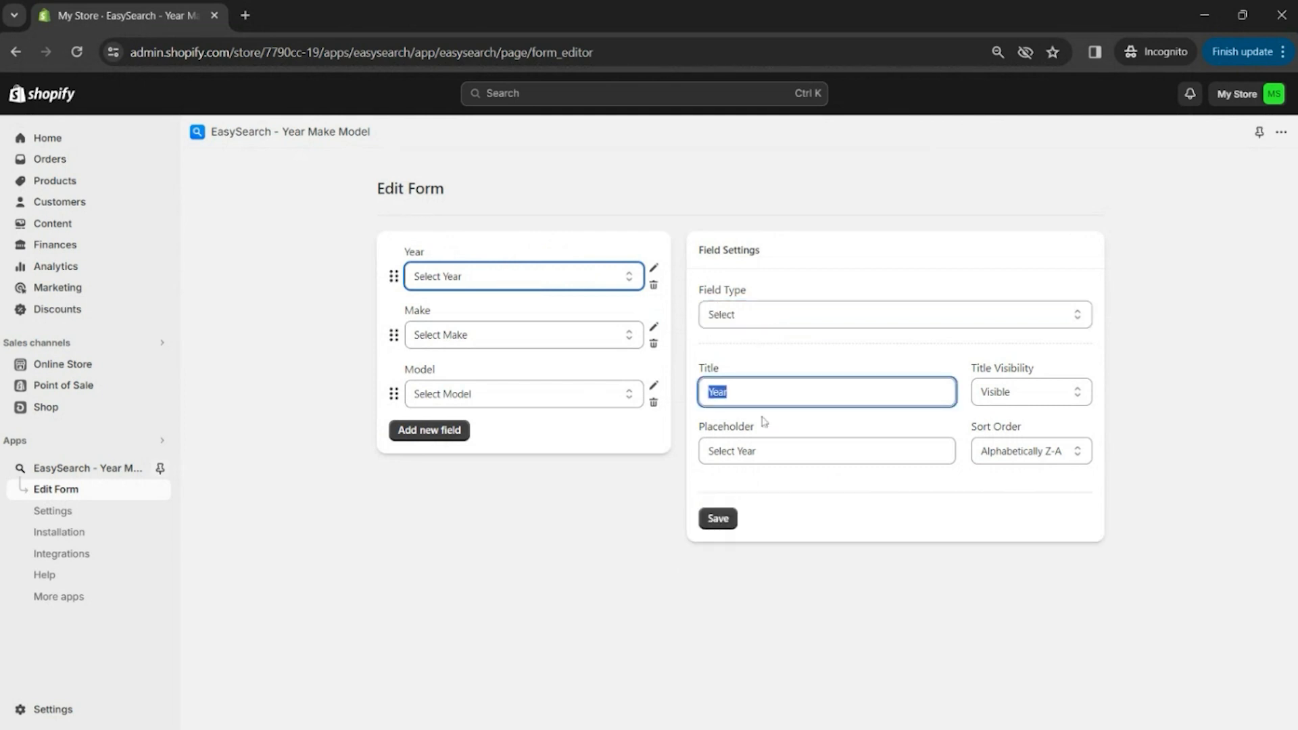
text(Vechicle)
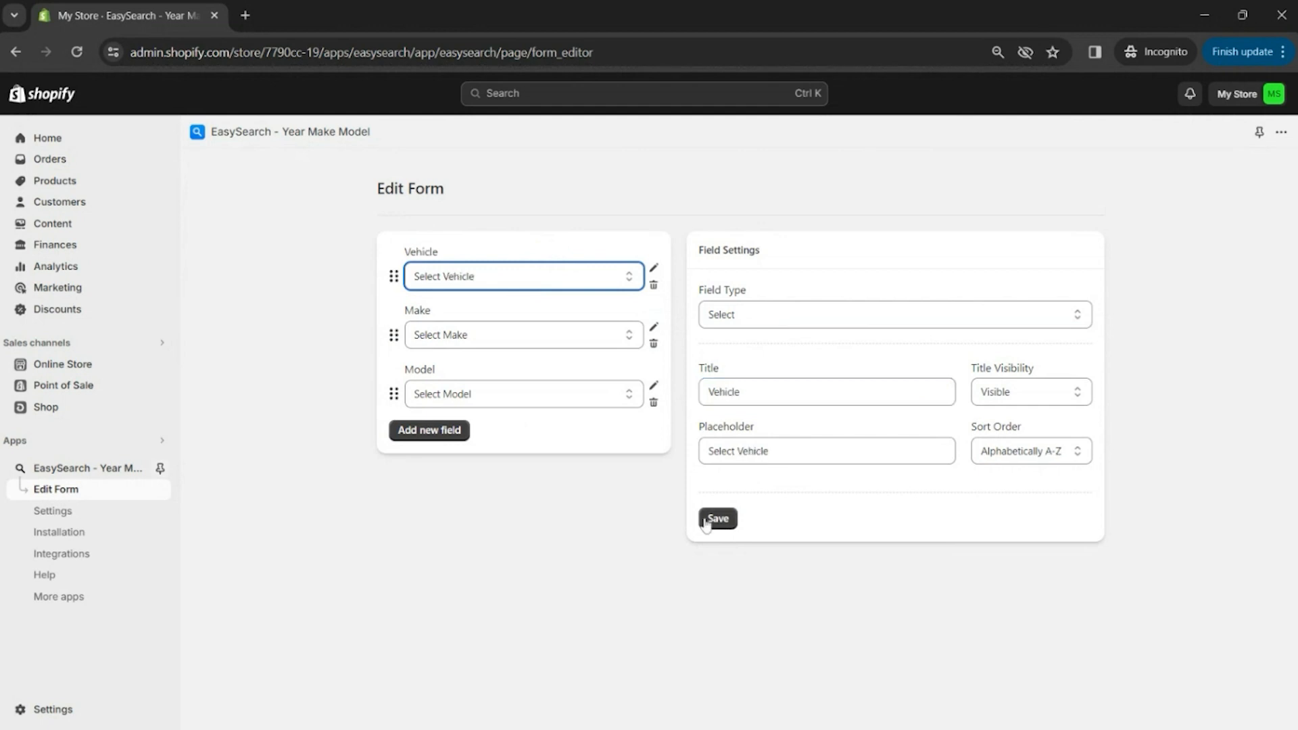
click(705, 522)
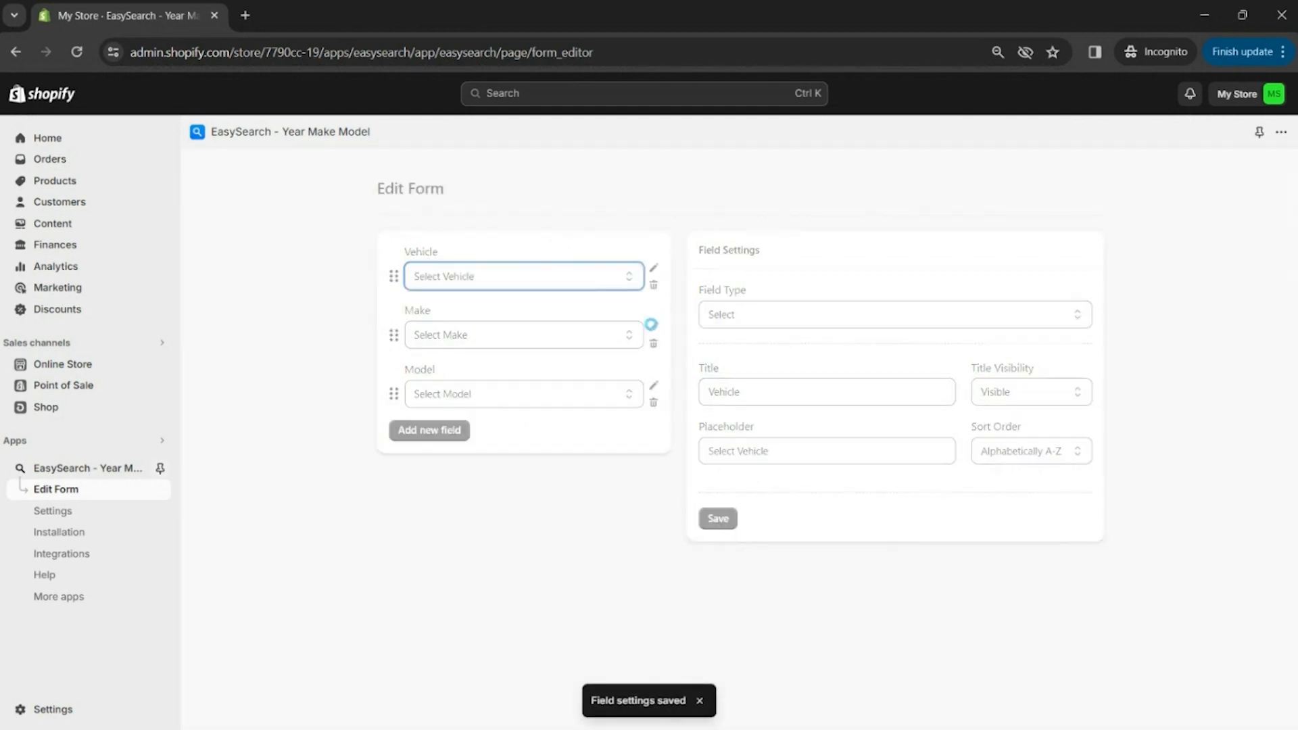
- Retitle the form's Make field as Brand with the placeholder Select Brand, and save both it and the Model field
click(653, 327)
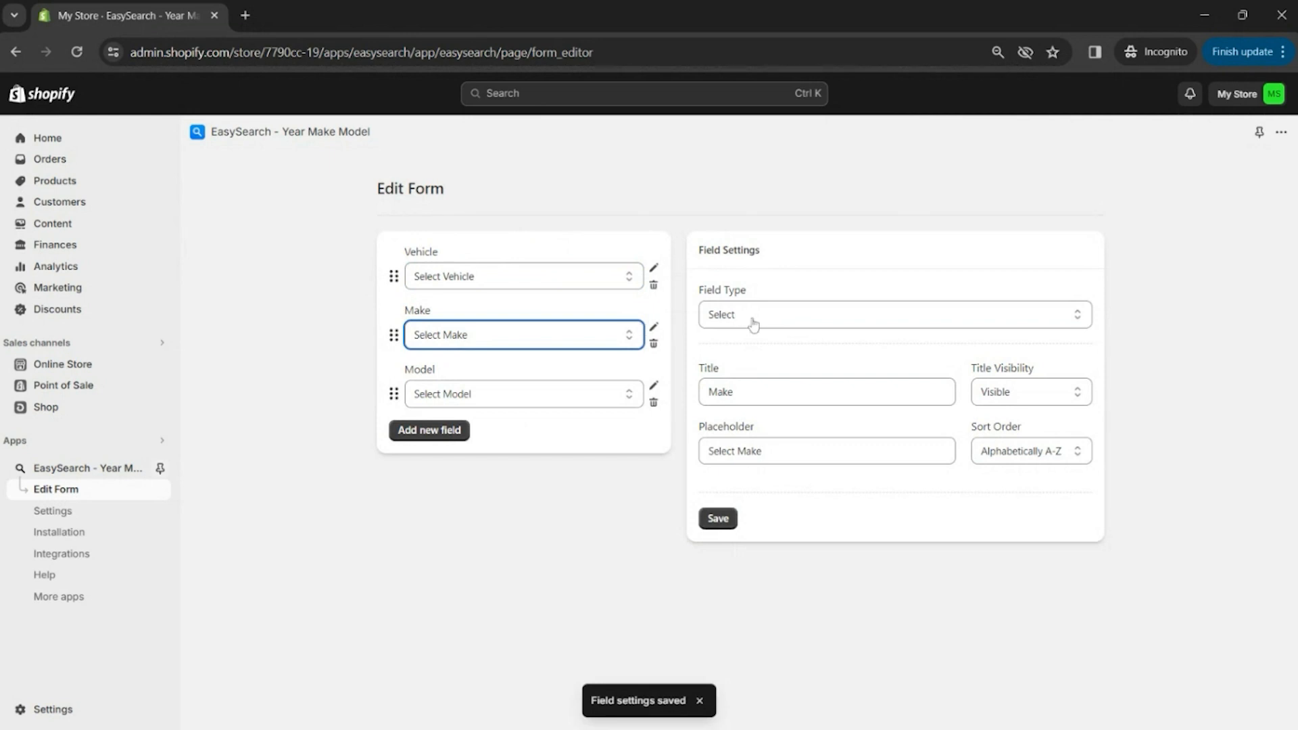
drag(743, 395, 647, 403)
text(Brand)
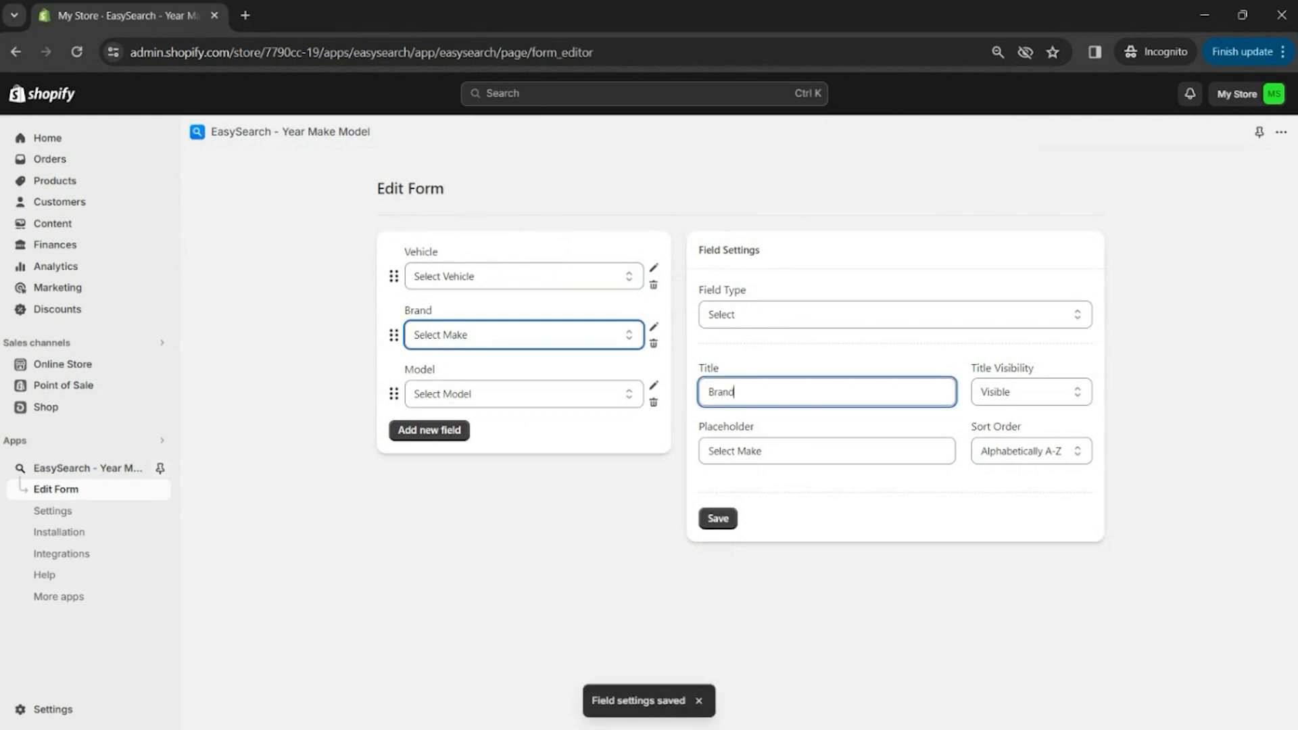
drag(764, 452, 746, 452)
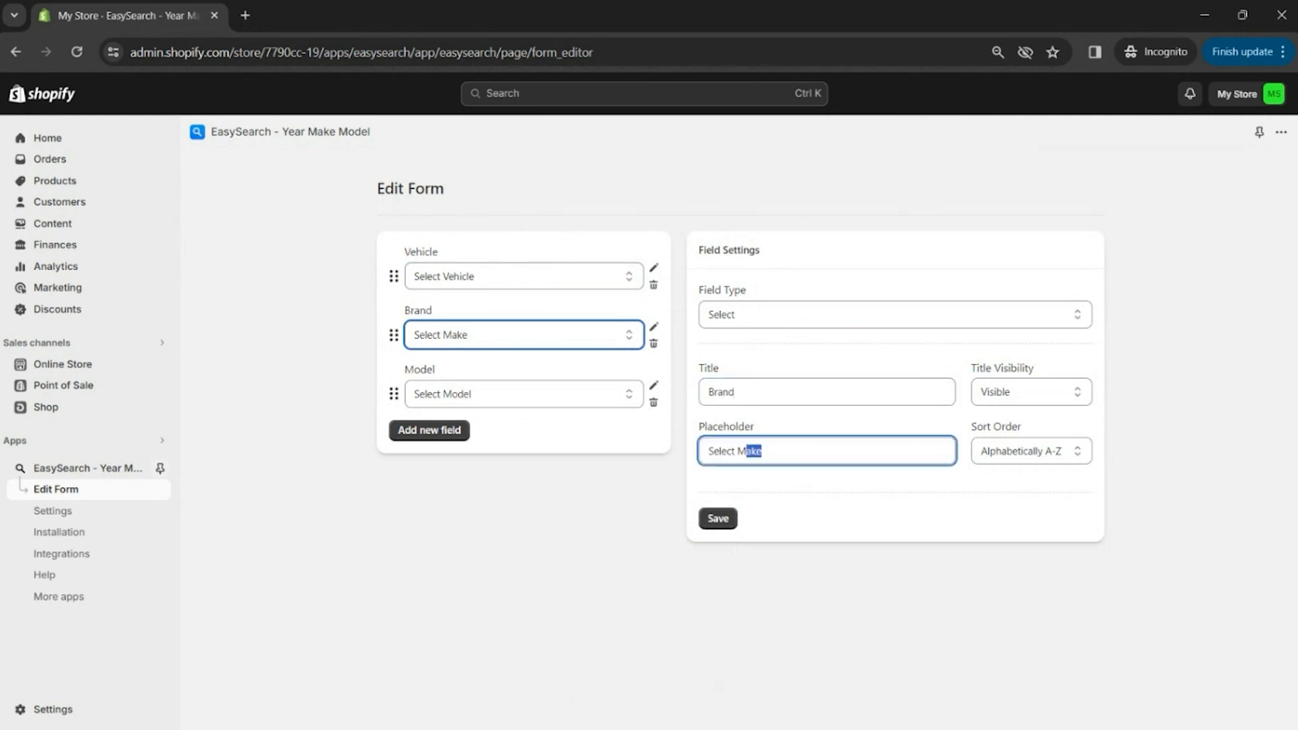
text(Brand)
click(714, 523)
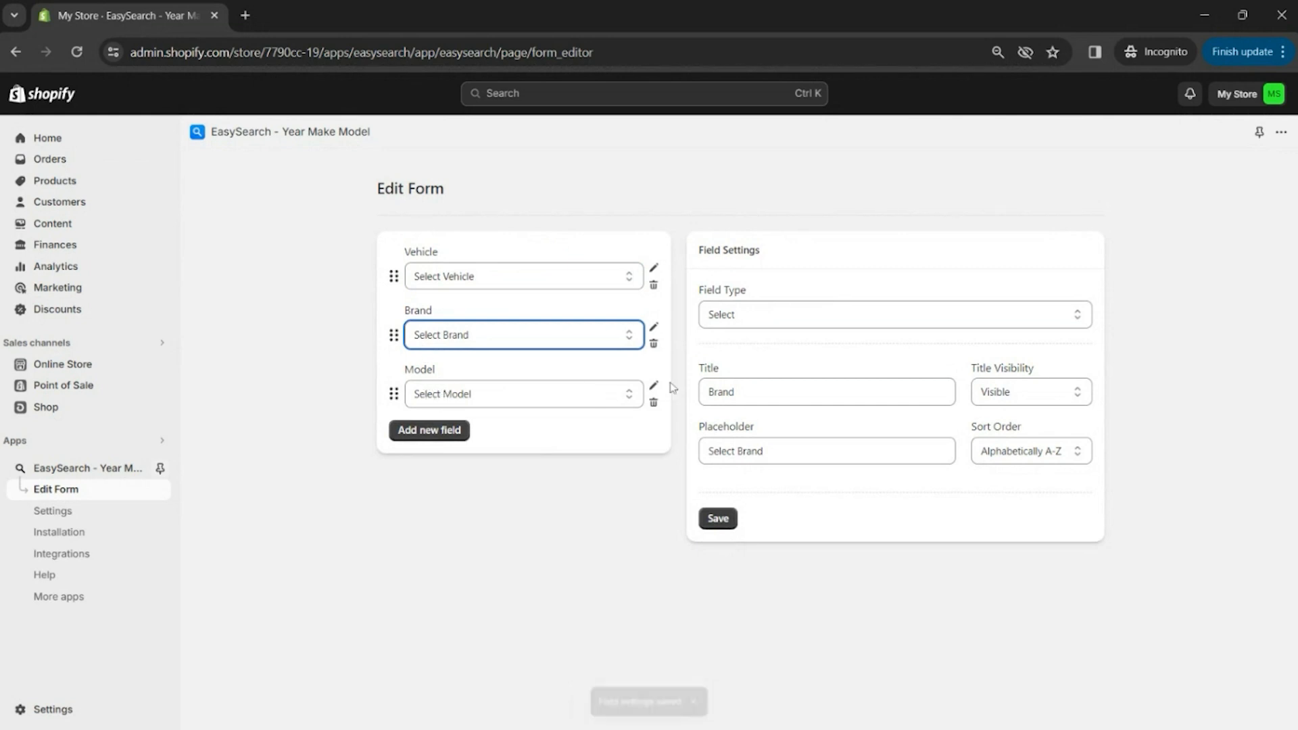
click(655, 388)
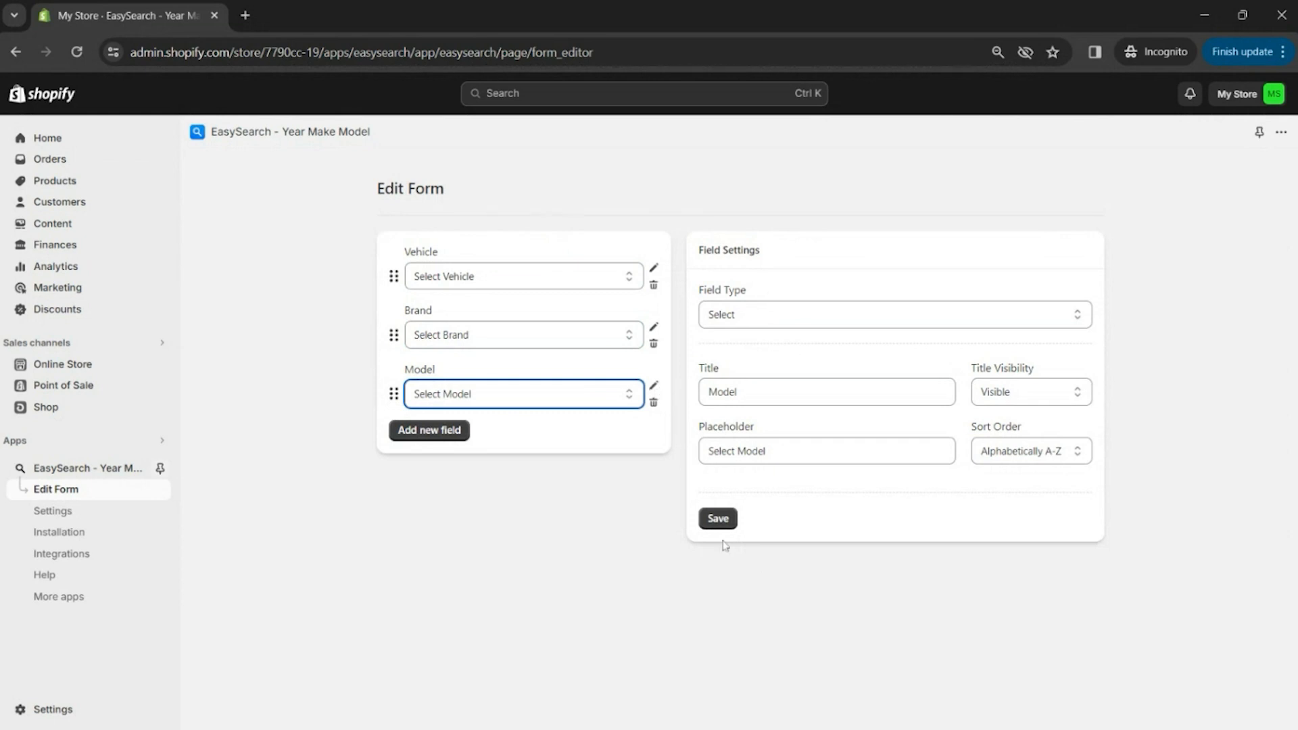
click(718, 520)
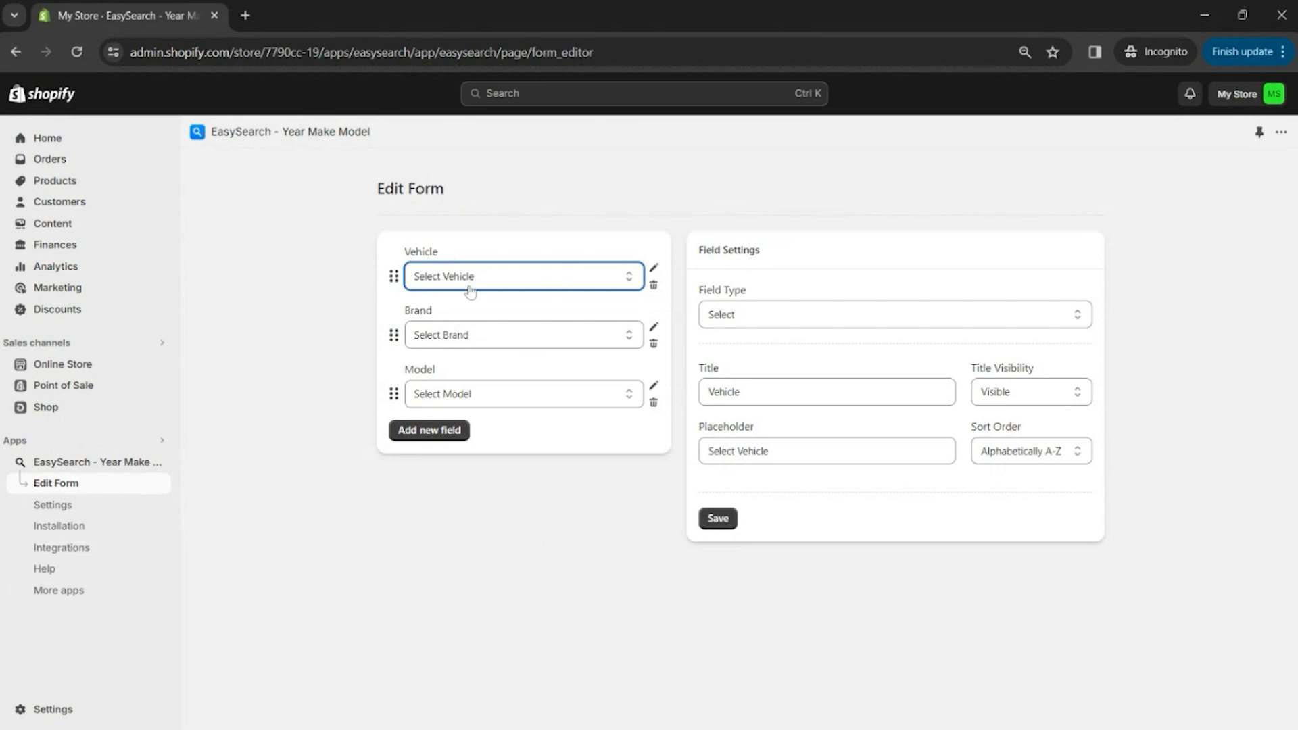
- Enable both the Search Widget and Product Fitment on the EasySearch app's main page
click(80, 464)
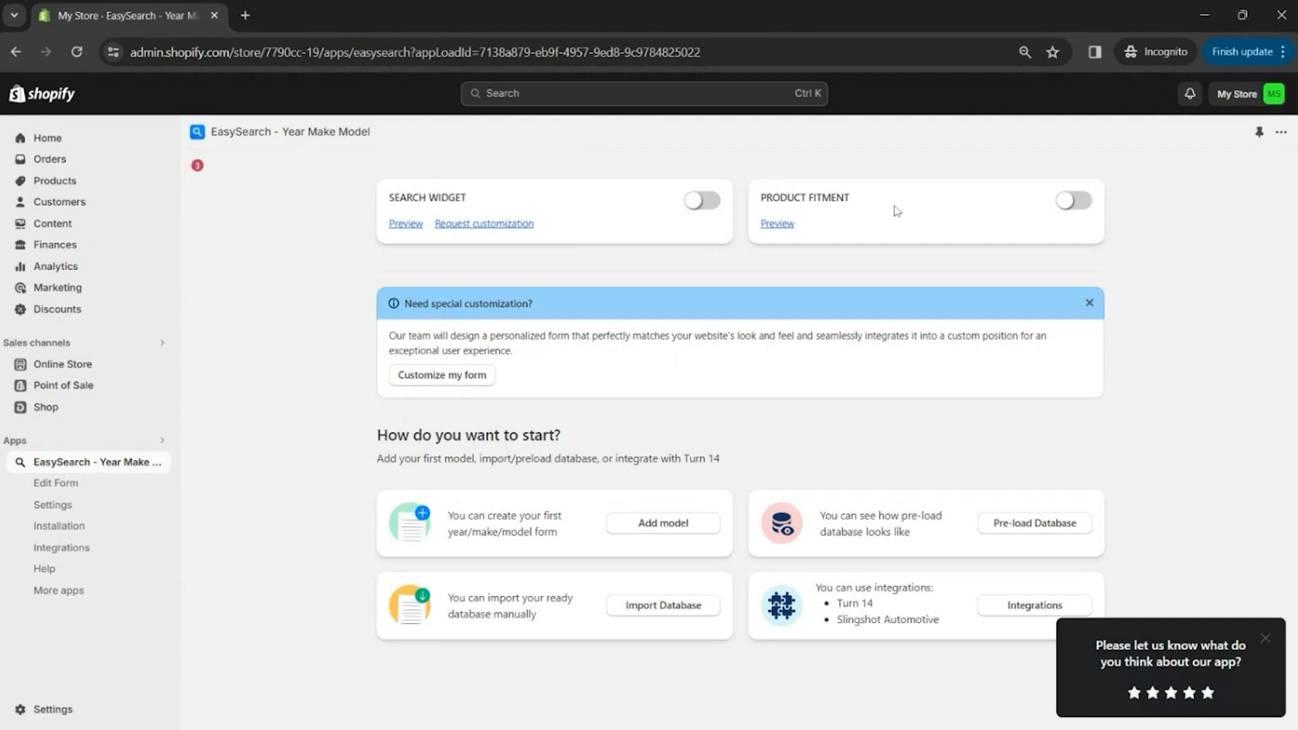
drag(858, 201, 737, 204)
click(916, 205)
drag(473, 200, 394, 199)
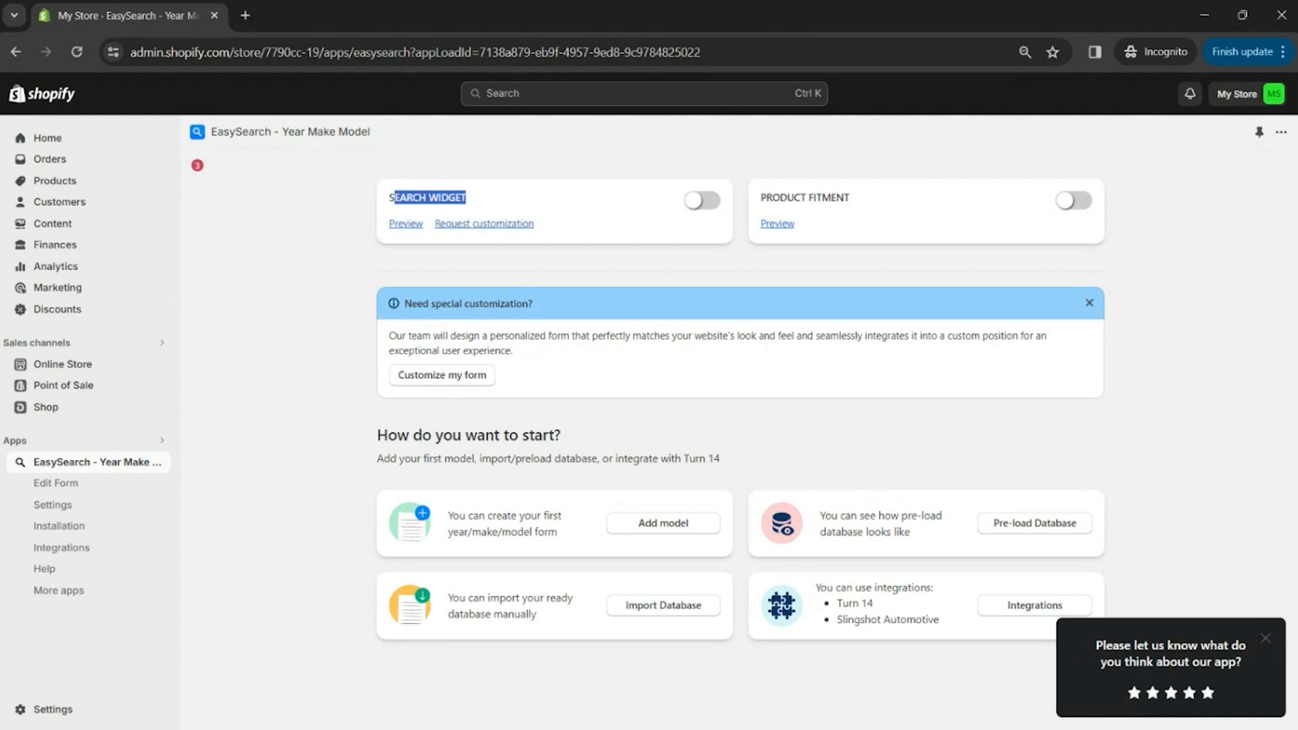
click(701, 201)
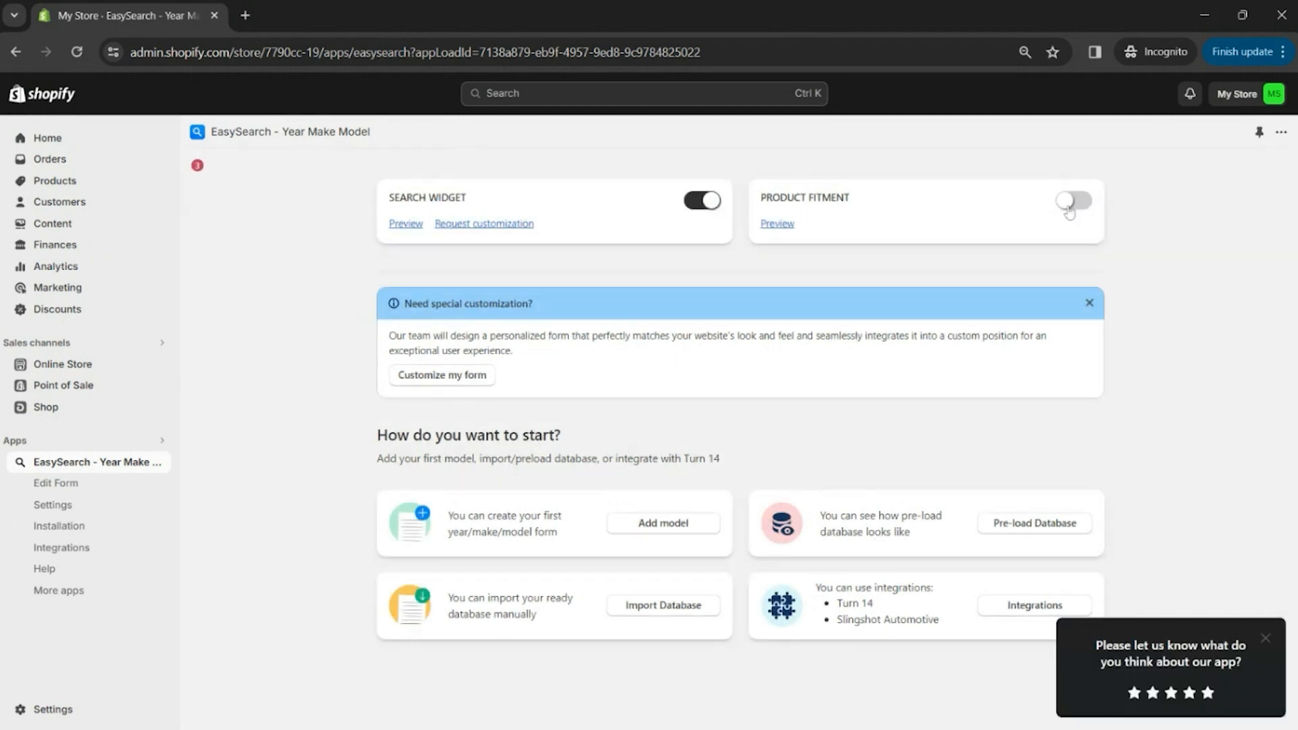
click(1080, 203)
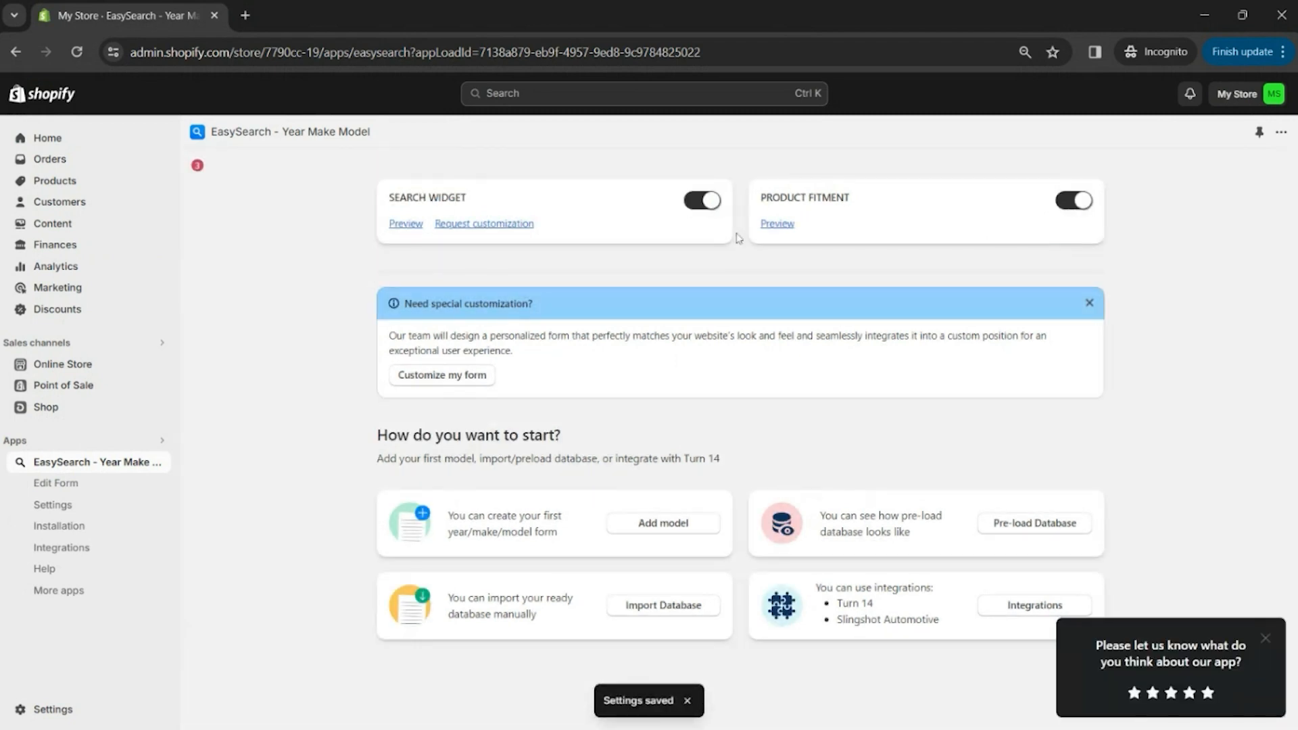
- Review the form layout, form options and filtering in the EasySearch settings, save them, and return to the app's main page
click(65, 510)
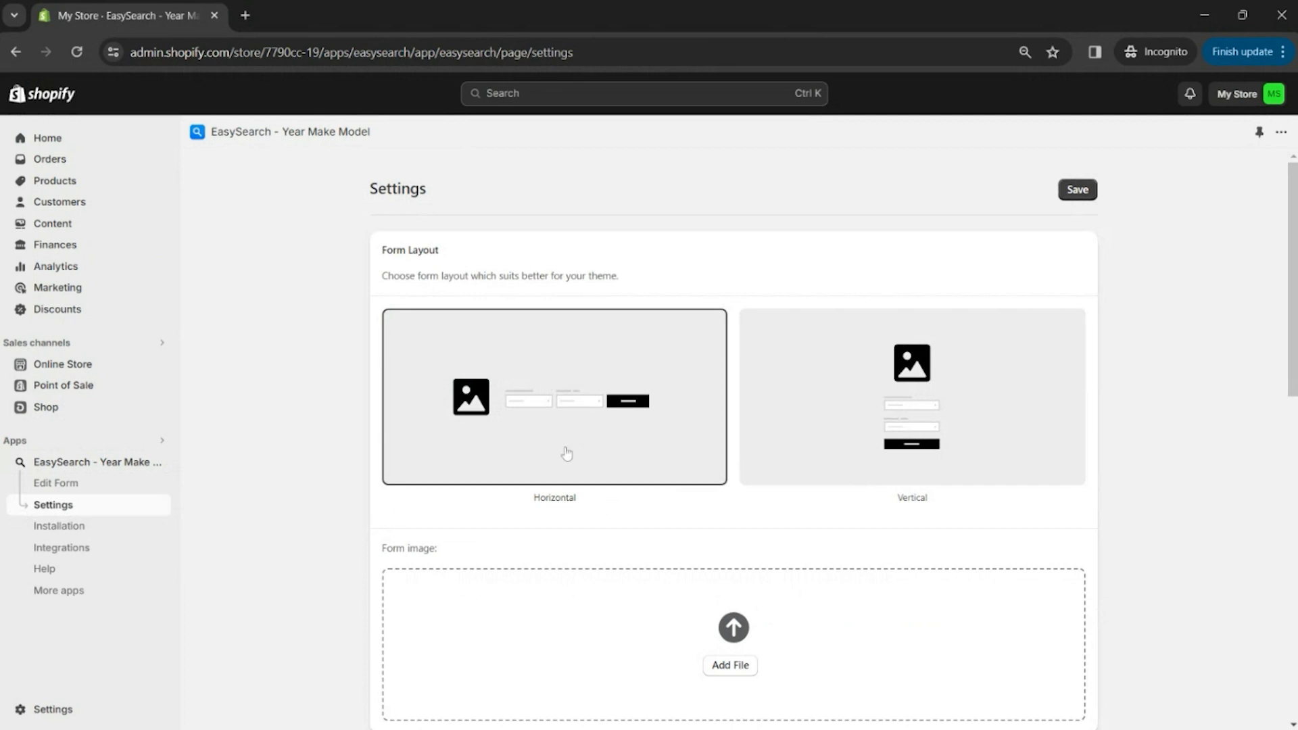
scroll(584, 436, down, 3)
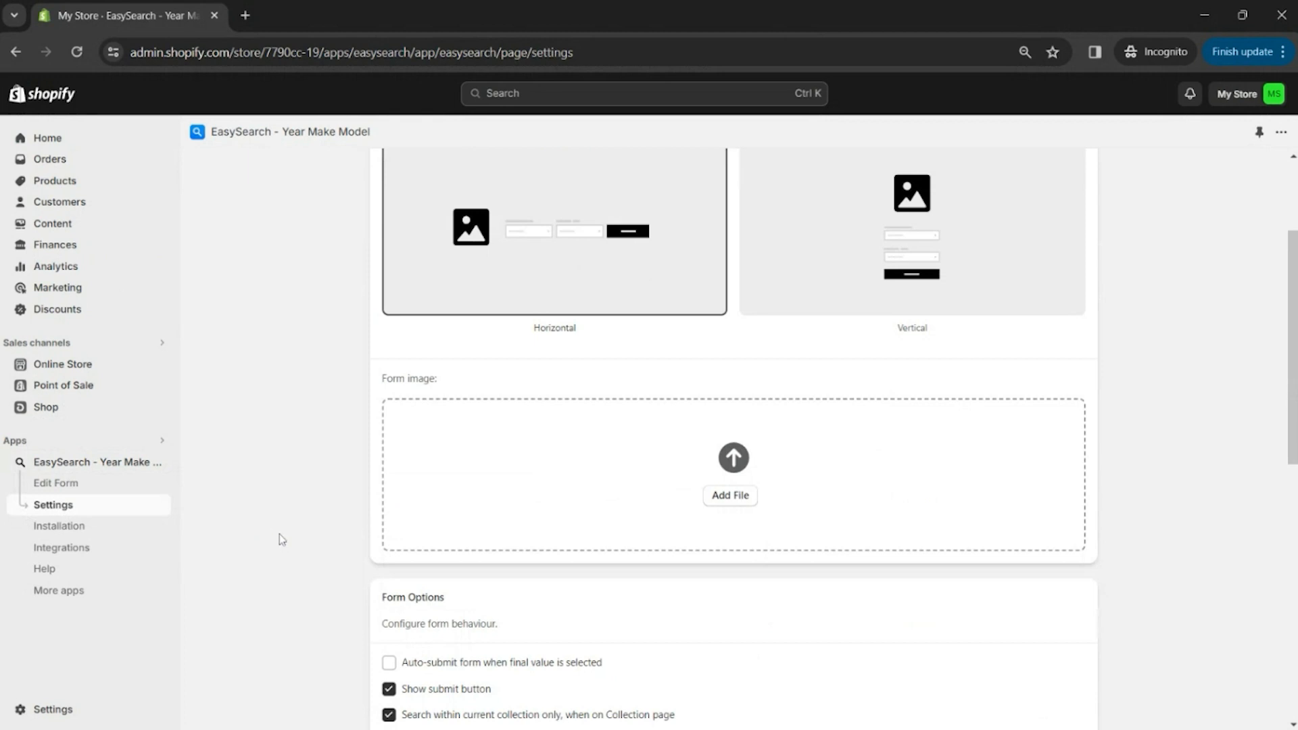
scroll(282, 539, down, 5)
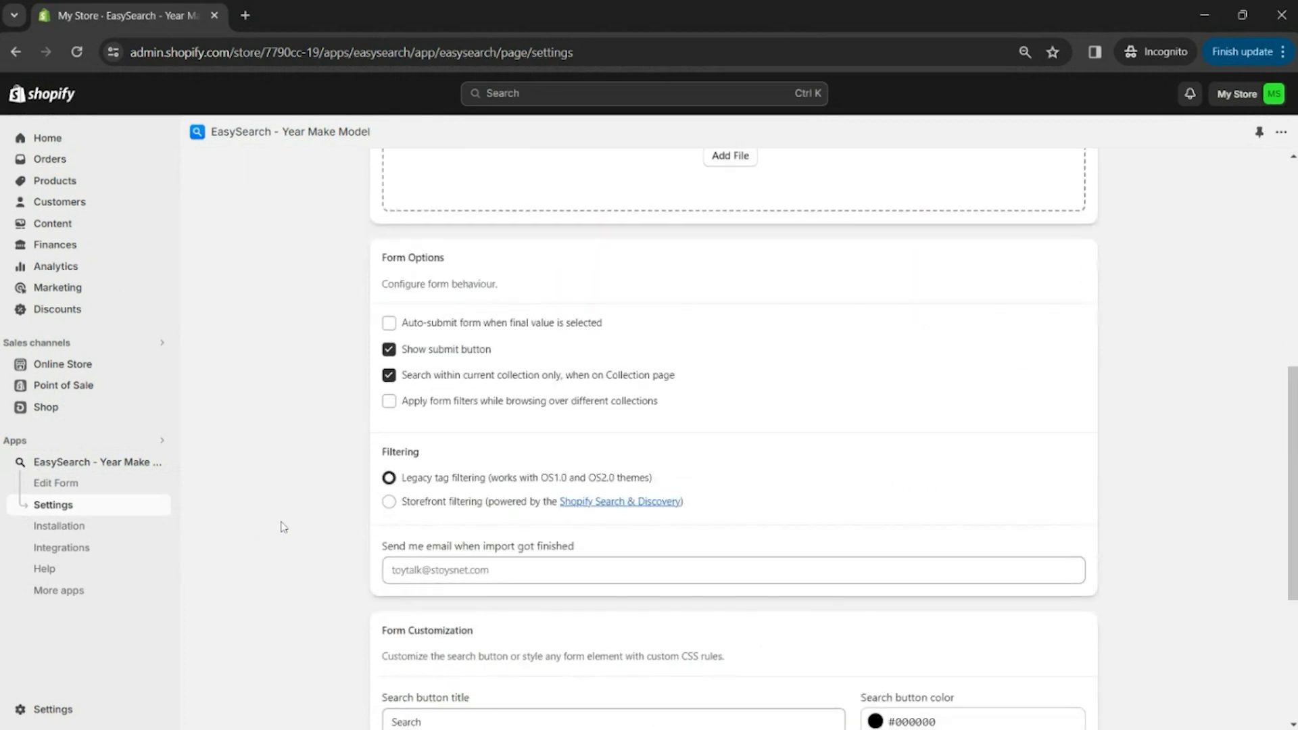
scroll(282, 524, up, 8)
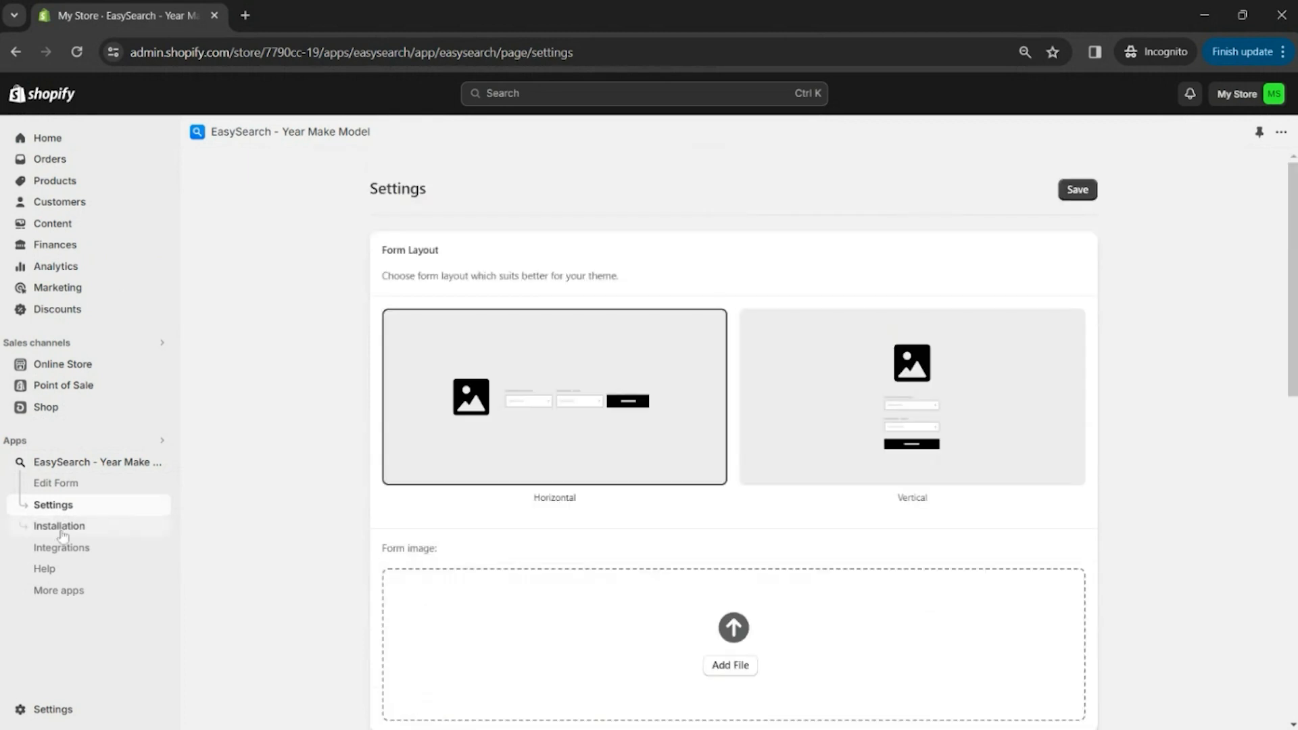
click(63, 534)
click(70, 514)
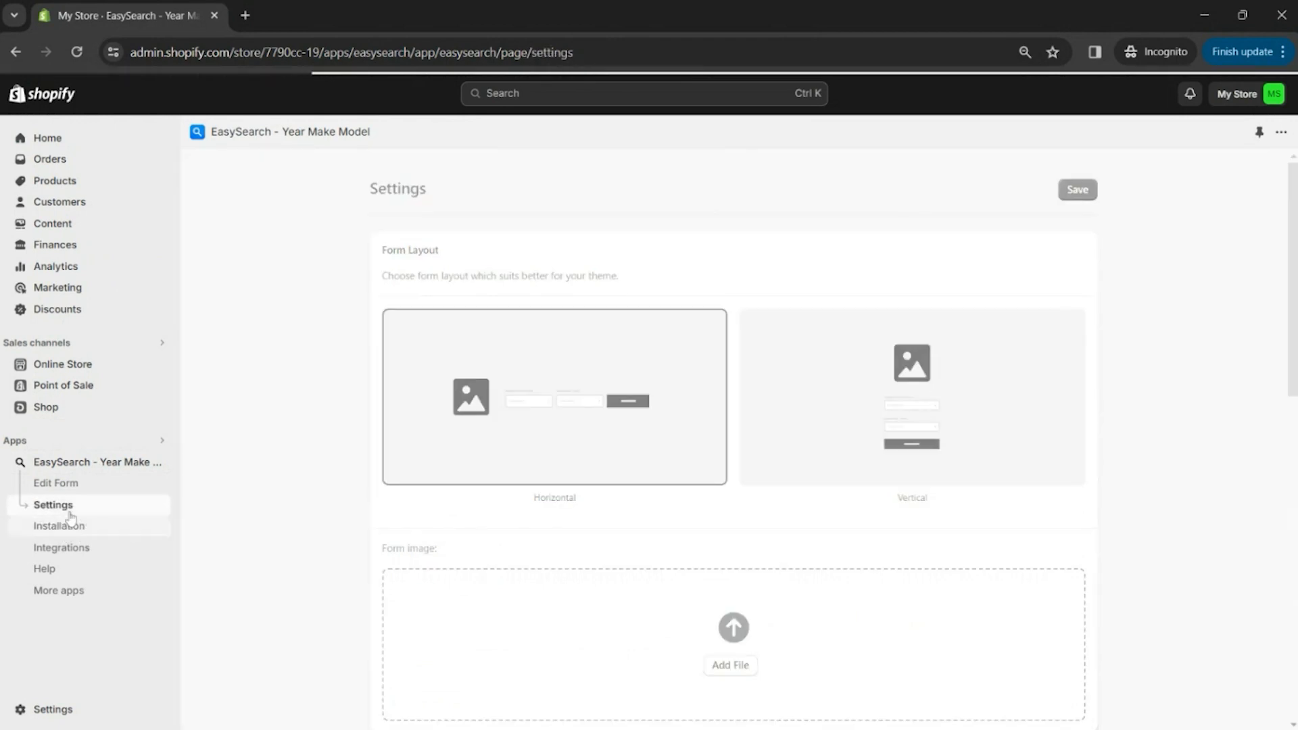
click(1079, 191)
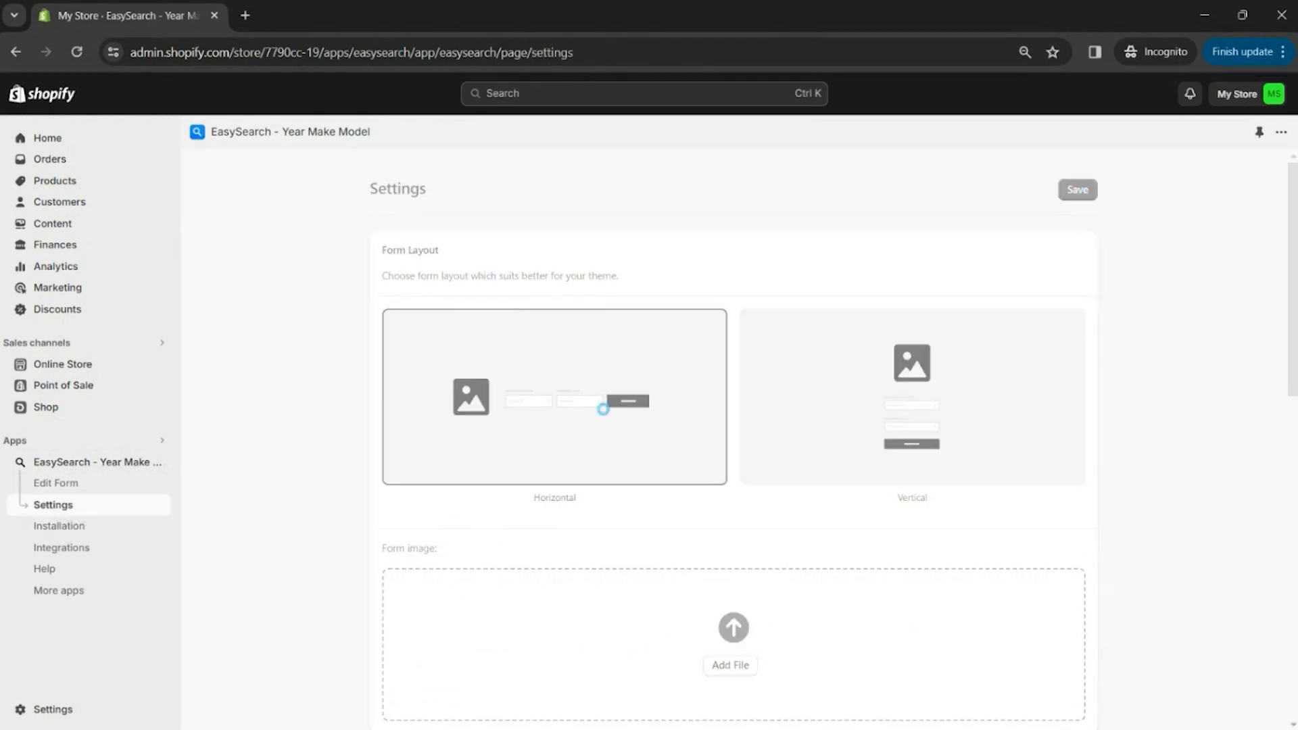
click(53, 467)
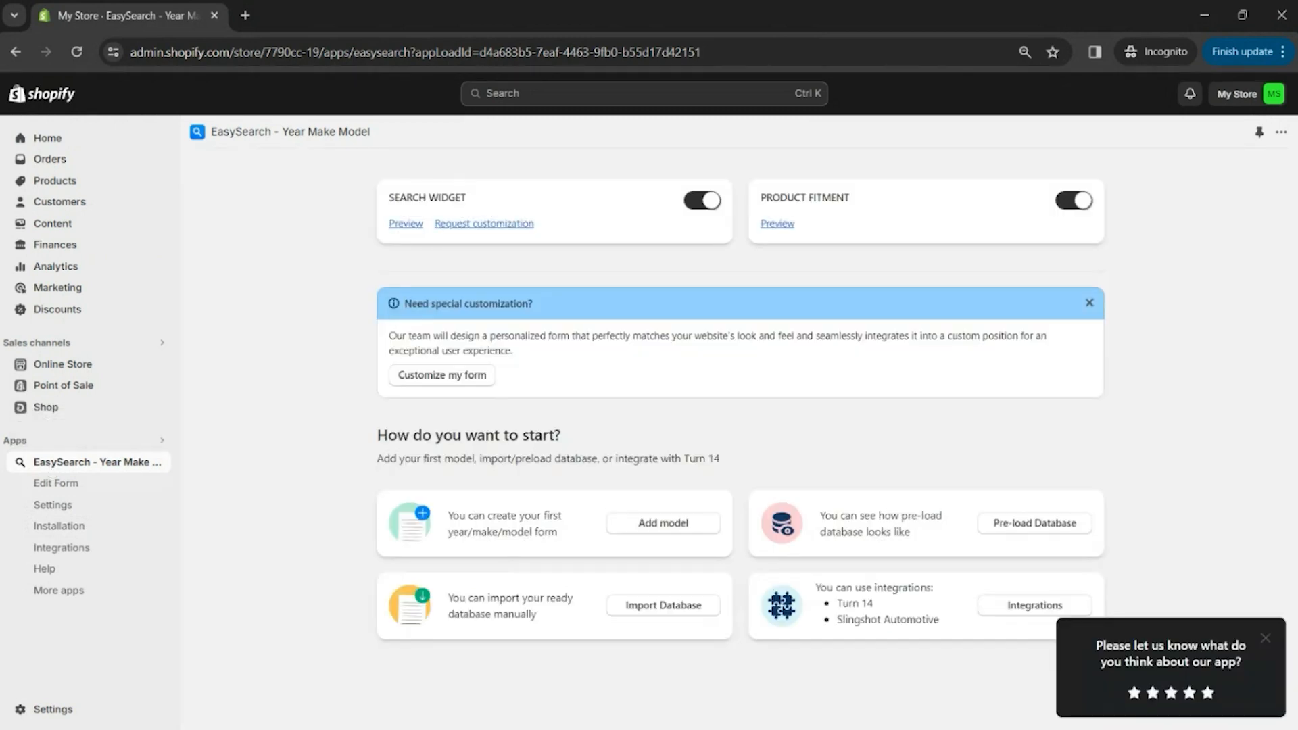
- Check the EasySearch installation guide and open the Dawn theme's parts-finder page template for customization
click(54, 528)
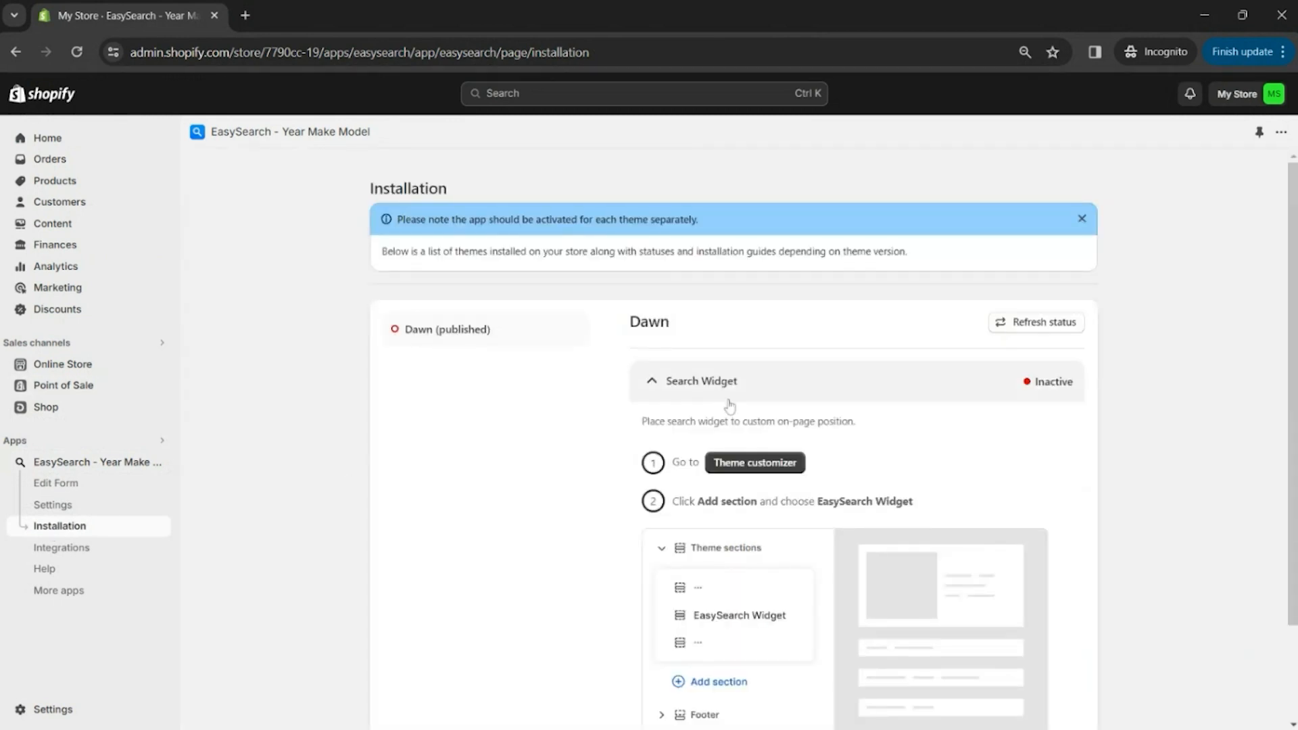
click(81, 374)
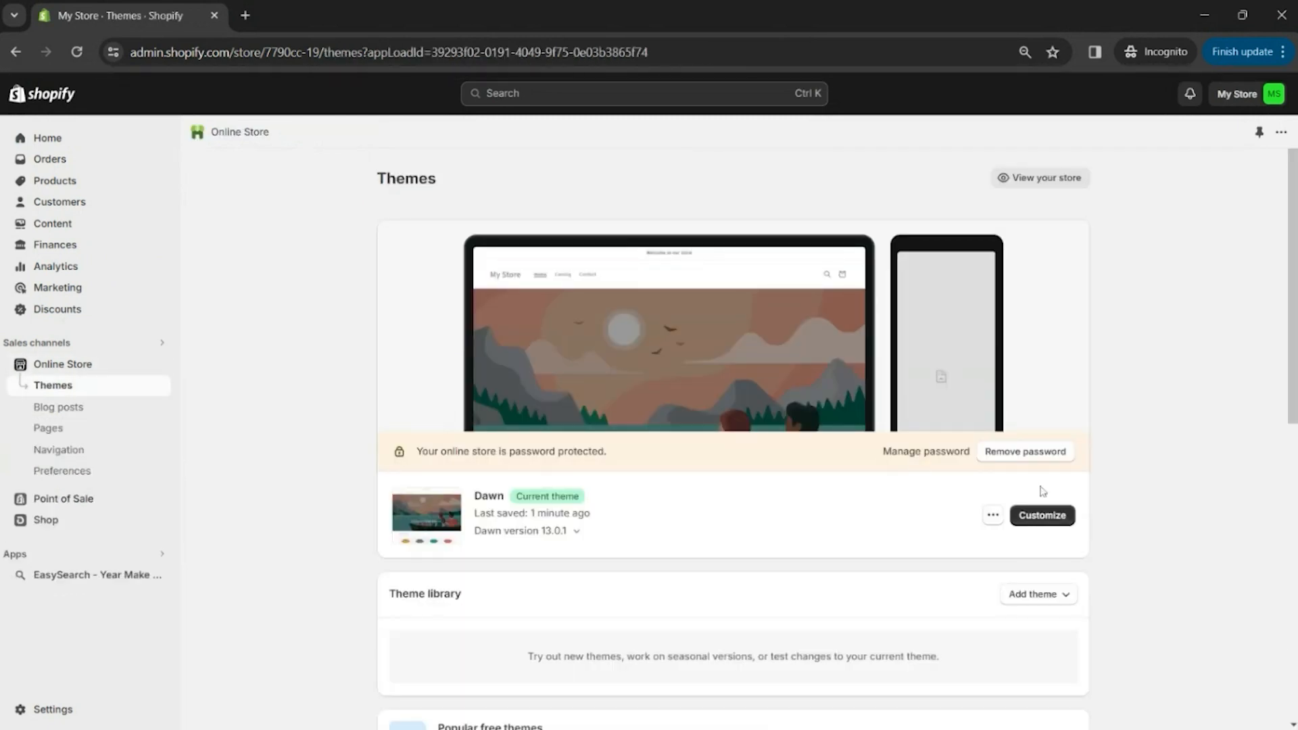
click(1032, 520)
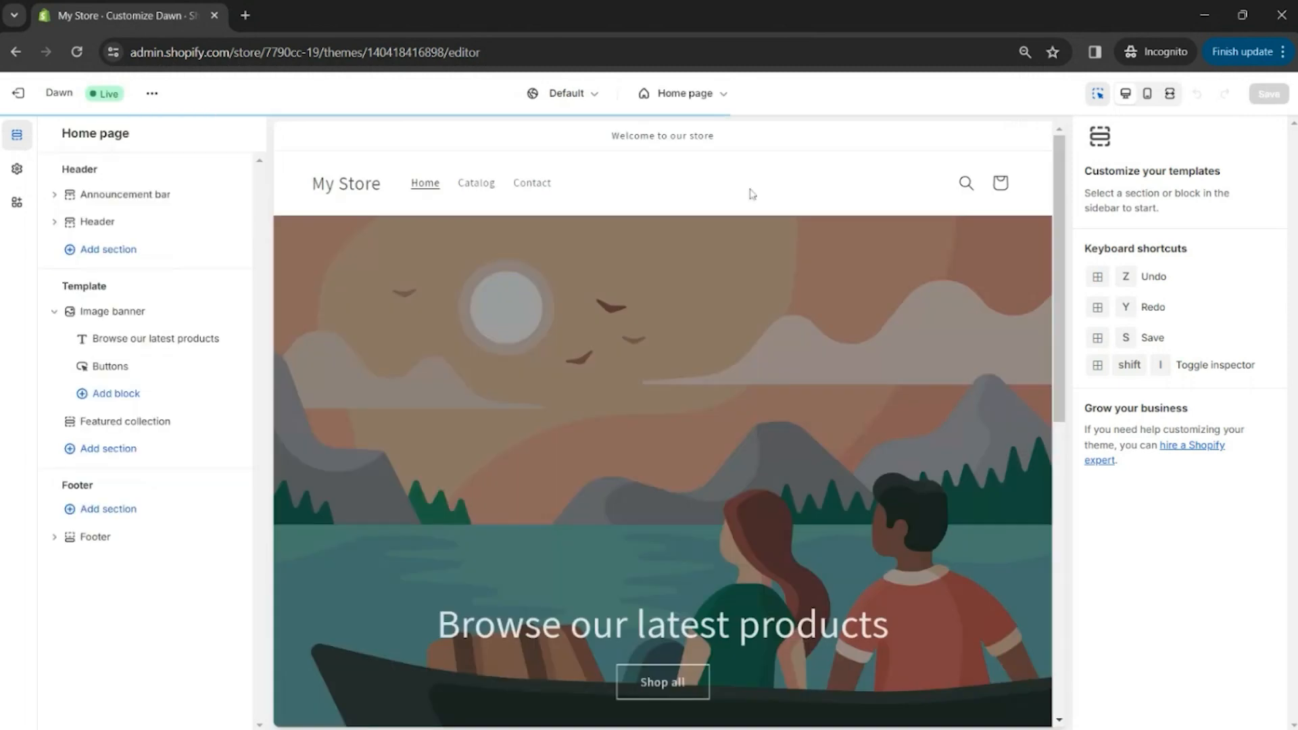
click(726, 98)
click(588, 303)
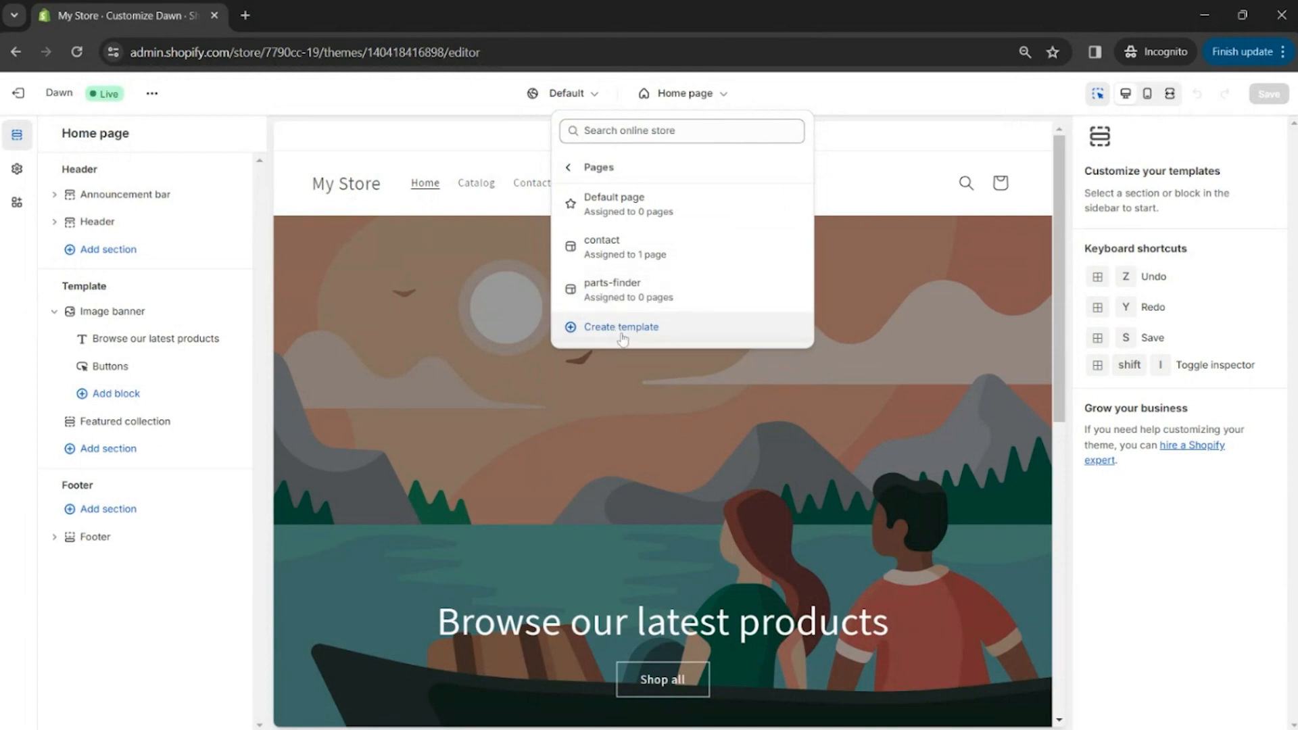
click(623, 293)
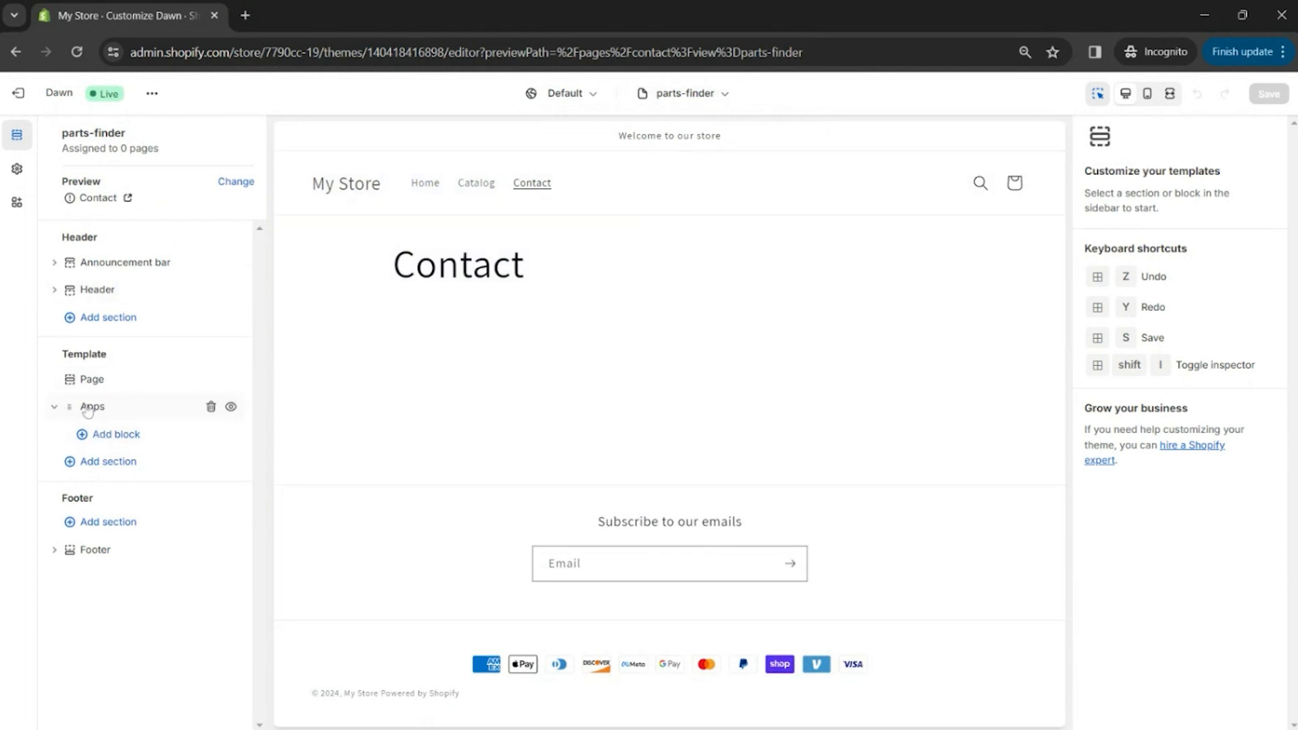
- Add the EasySearch Widget app block to the Apps section of the parts-finder template and save the template
click(127, 436)
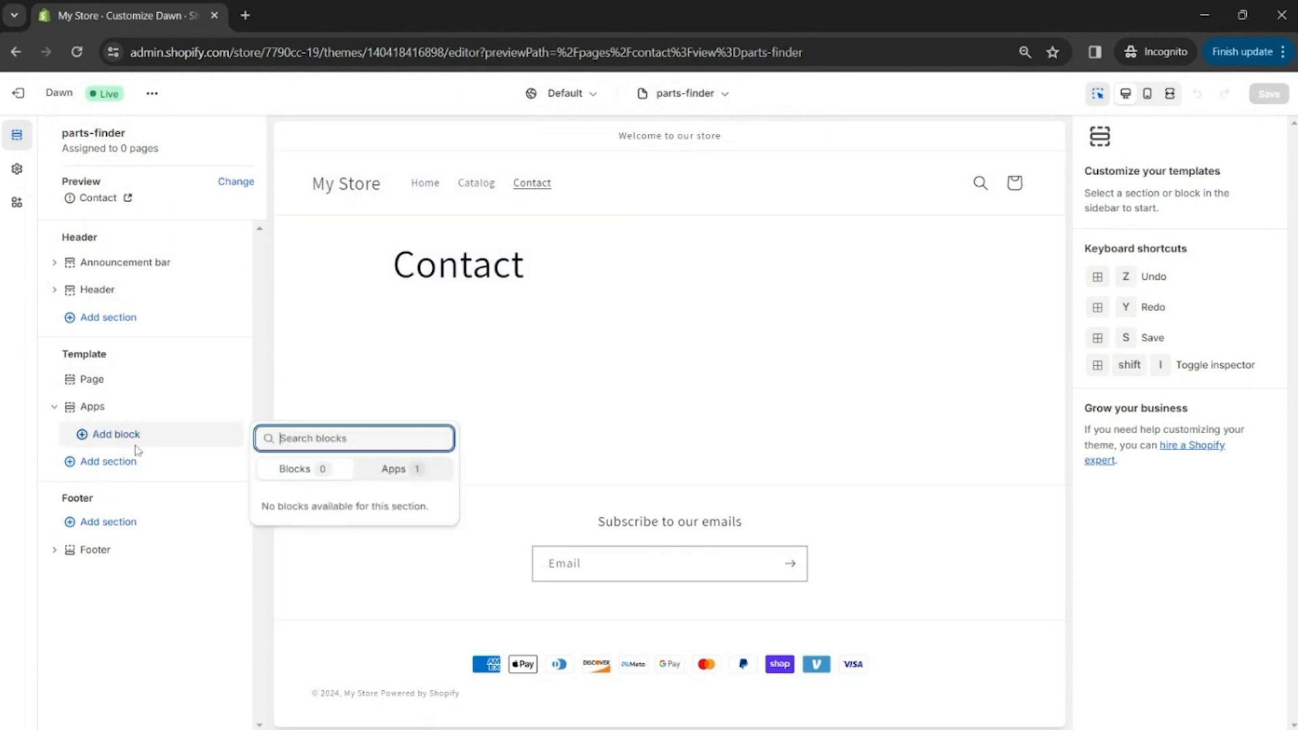
click(393, 471)
click(320, 520)
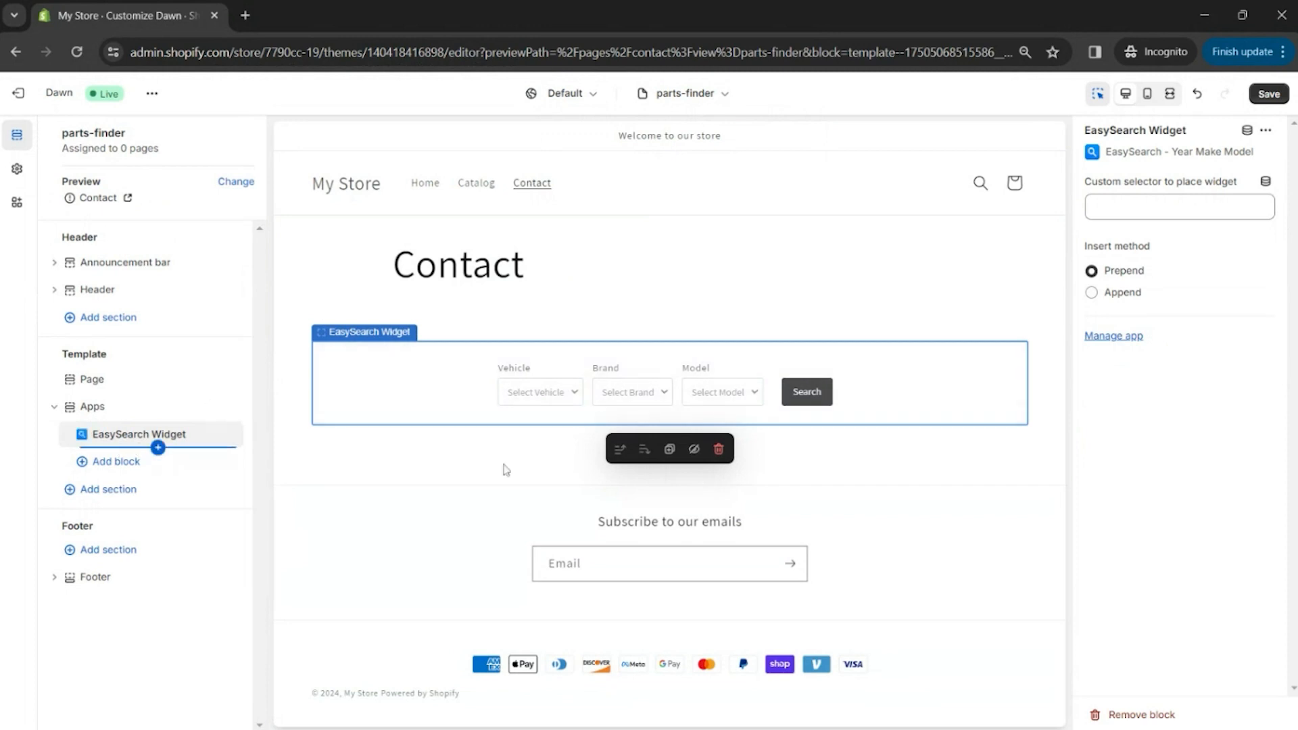
click(685, 315)
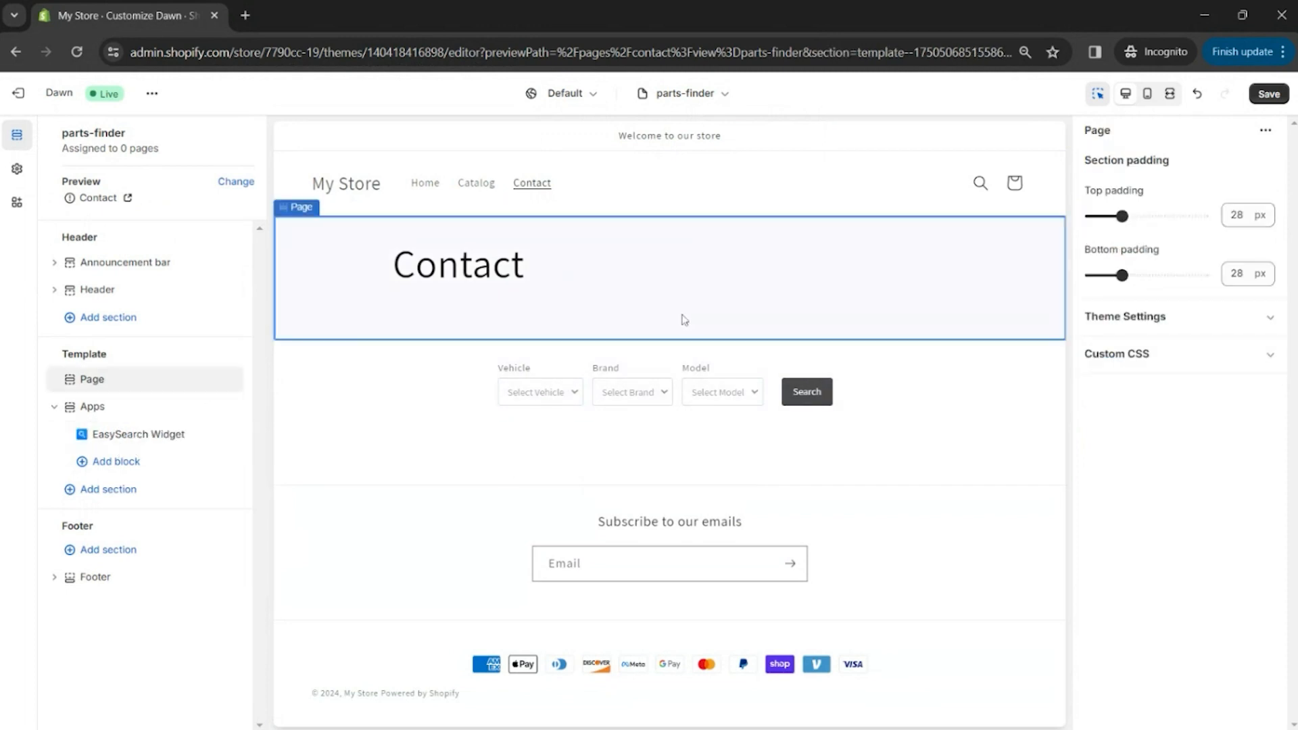
click(1269, 94)
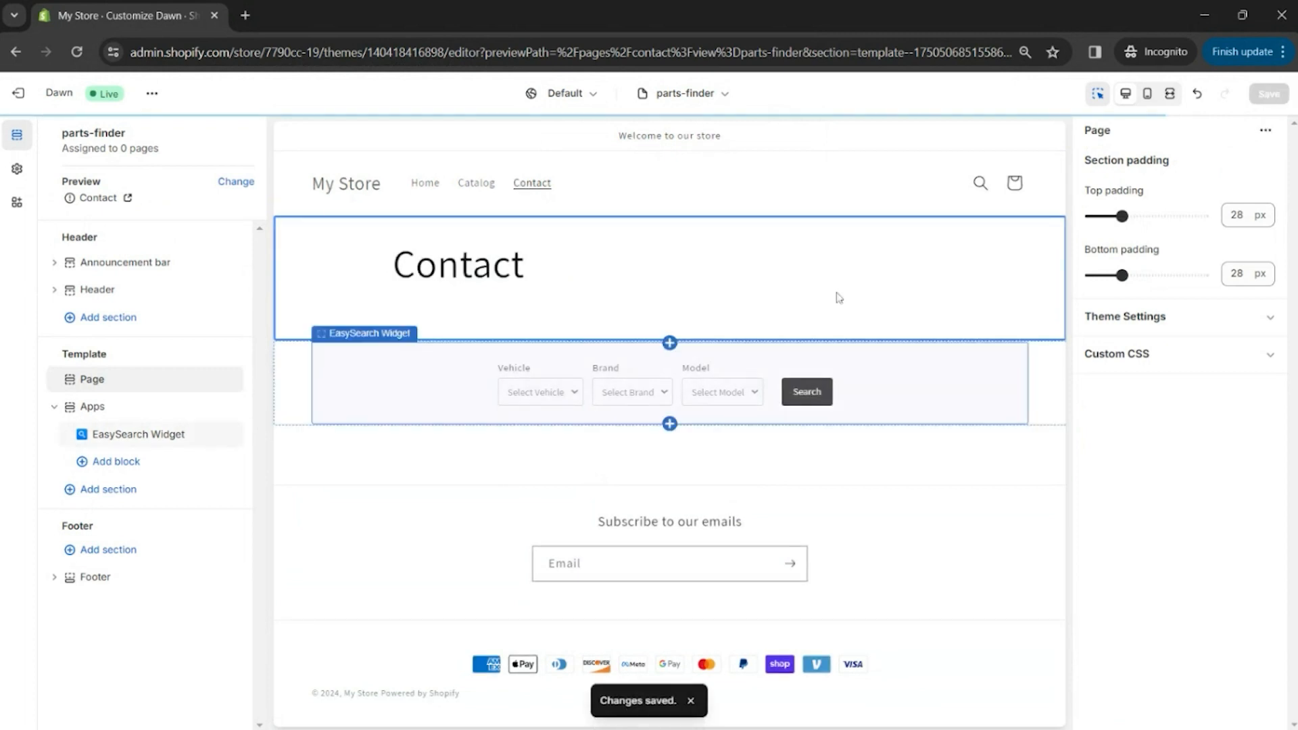
- Leave the theme editor and start a new online store page titled "Hobby Parts Finder"
click(19, 93)
click(49, 428)
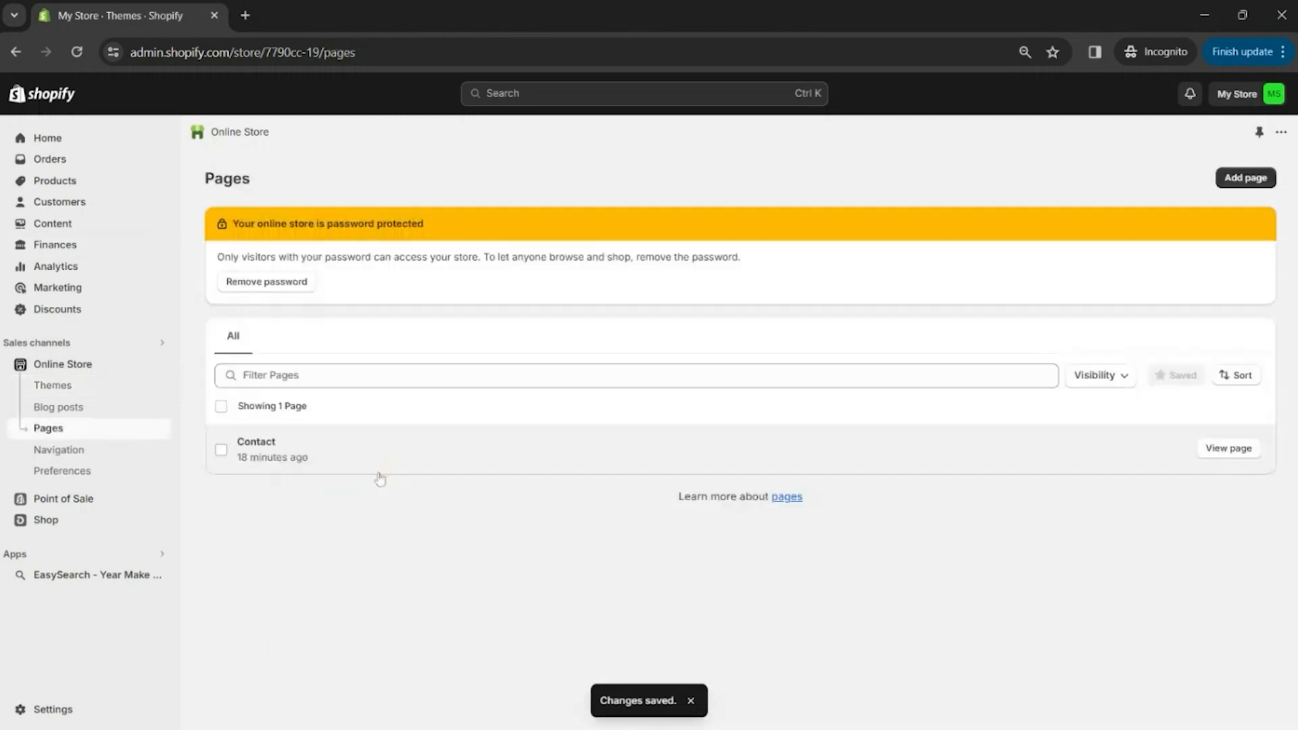
click(1242, 178)
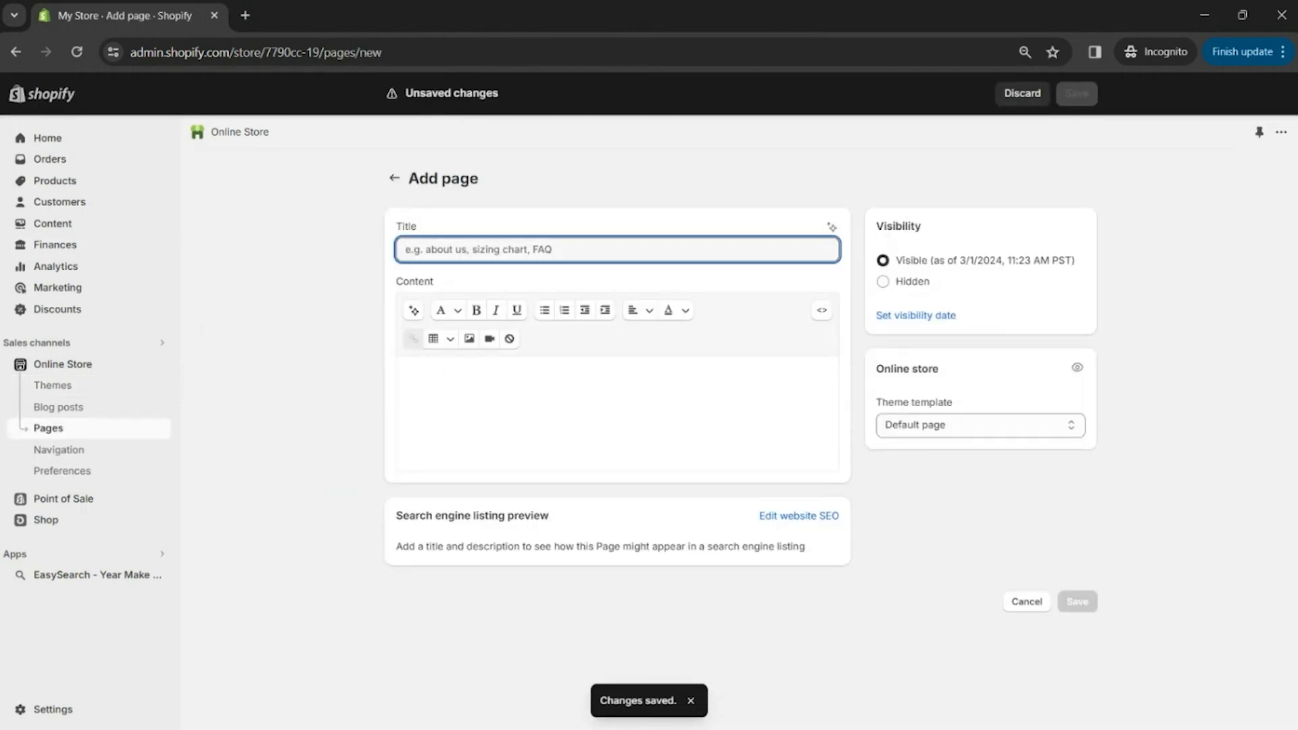
text(Hob)
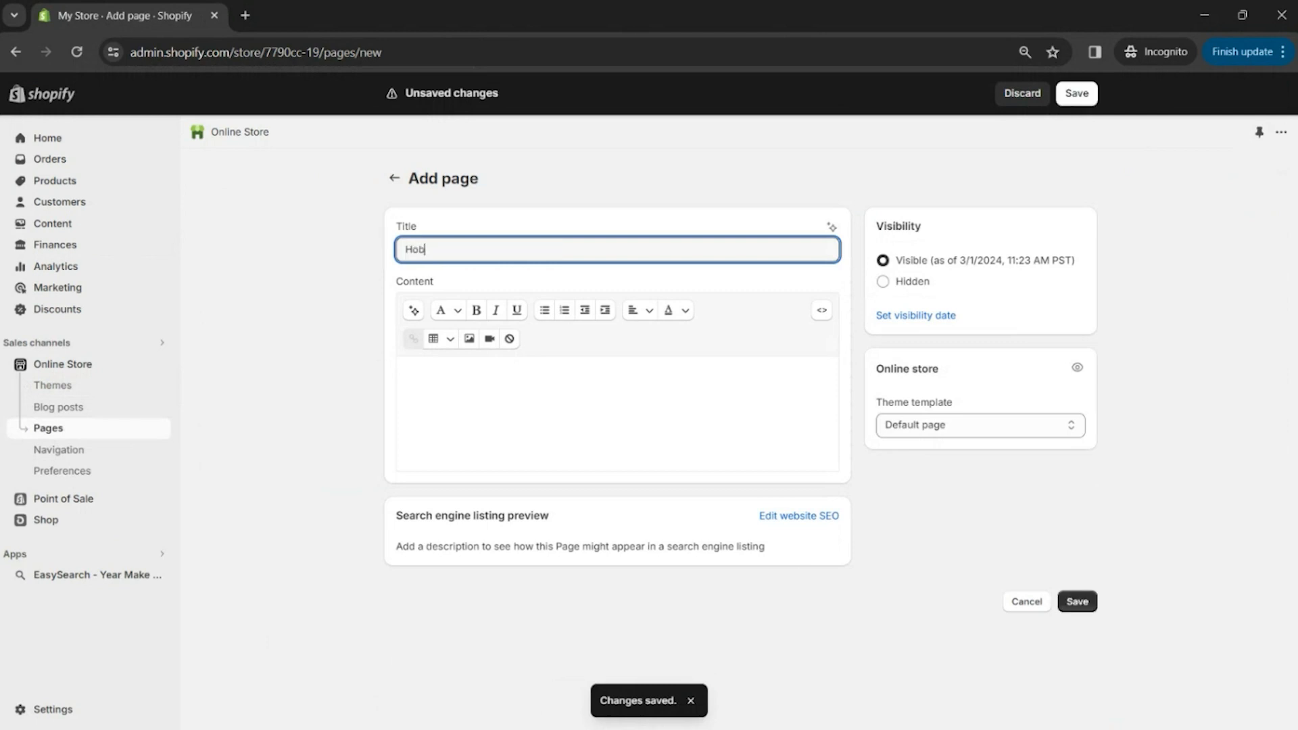
text(by Parts Finder)
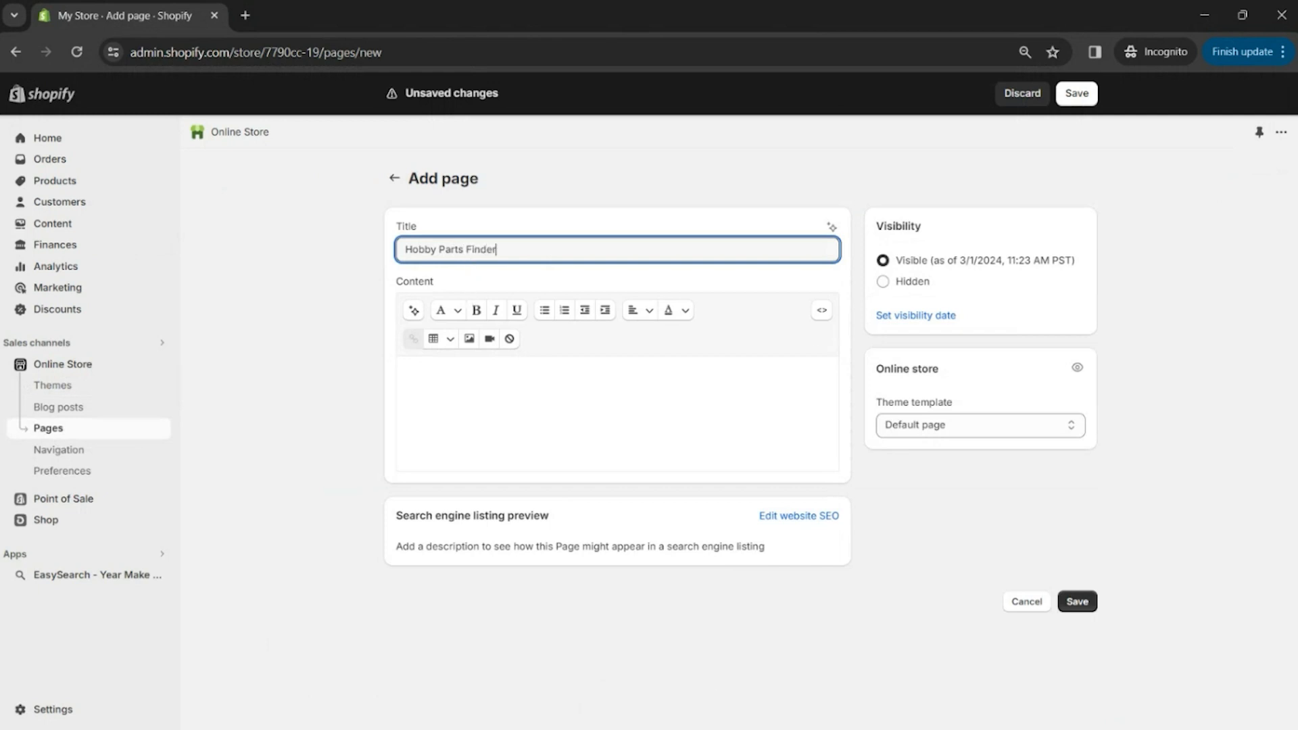
- Assign the parts-finder theme template to the new page, save it, and view the page in the store
click(919, 426)
click(918, 438)
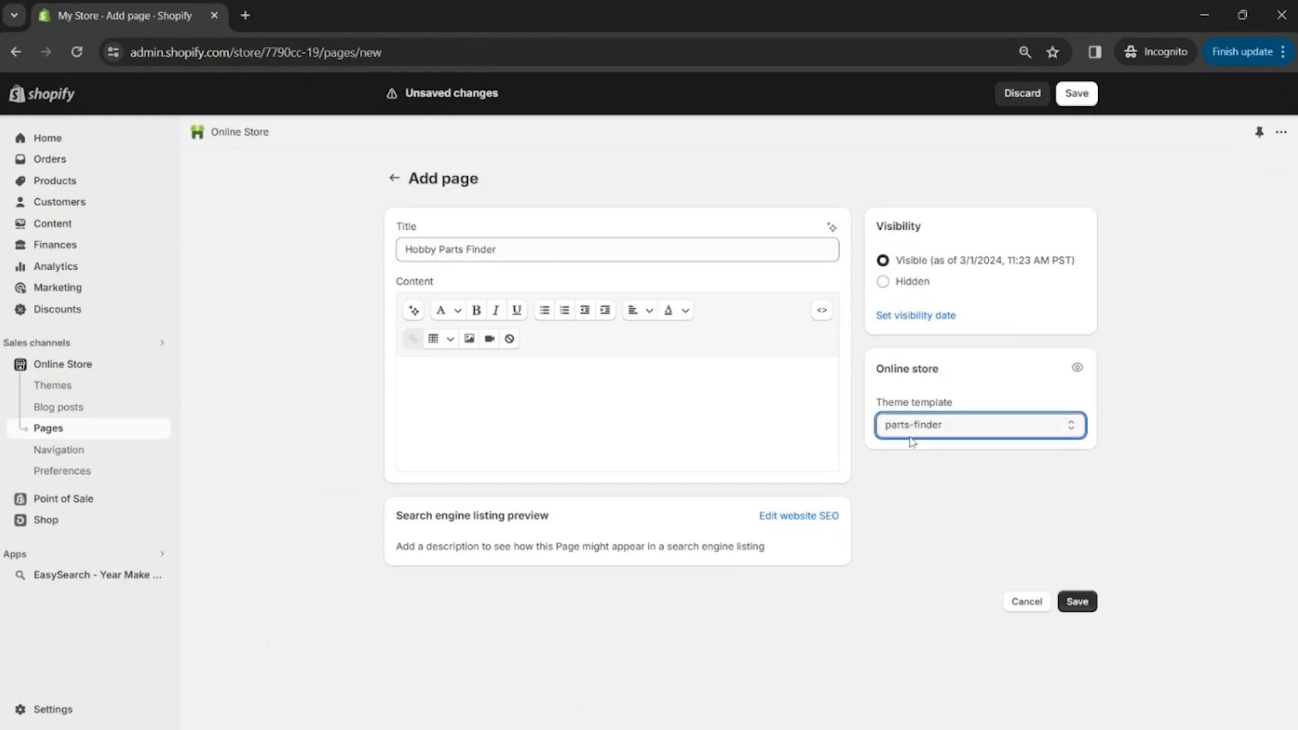
click(1077, 601)
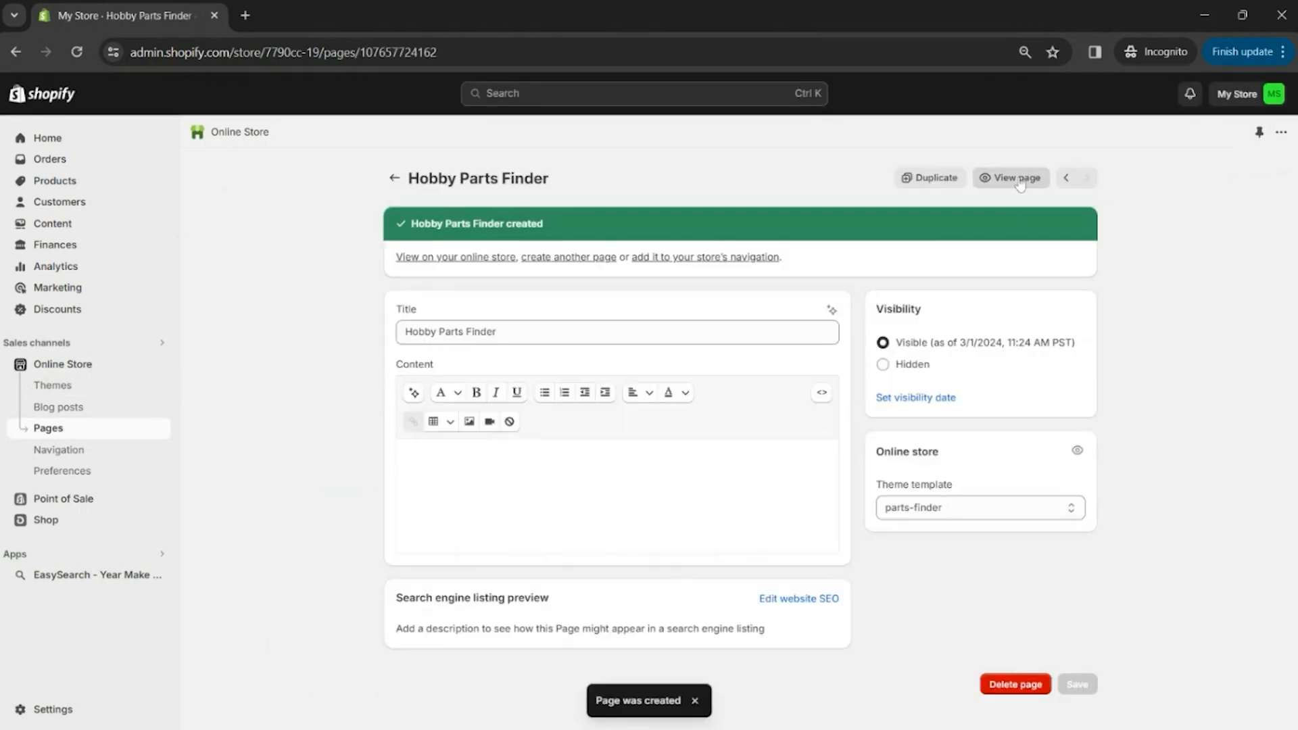
click(1014, 178)
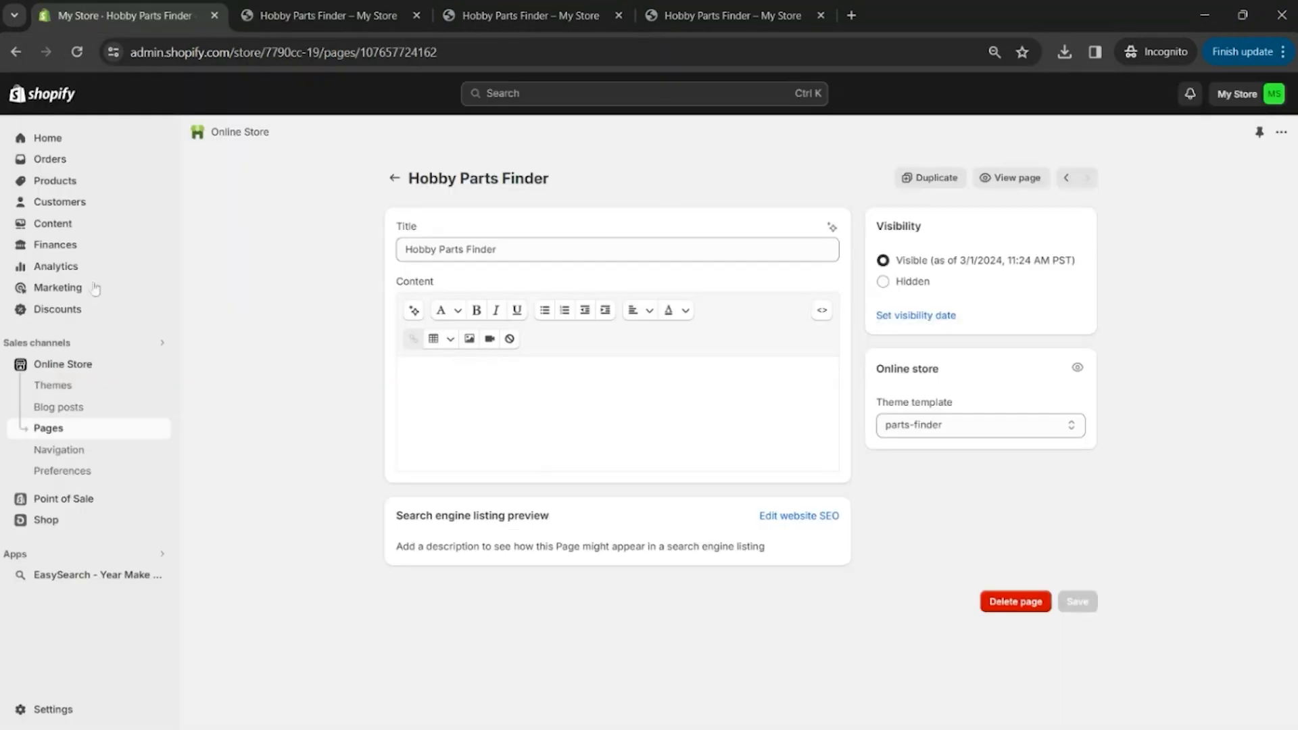
- Open the Dawn theme's default product template for customization
click(94, 387)
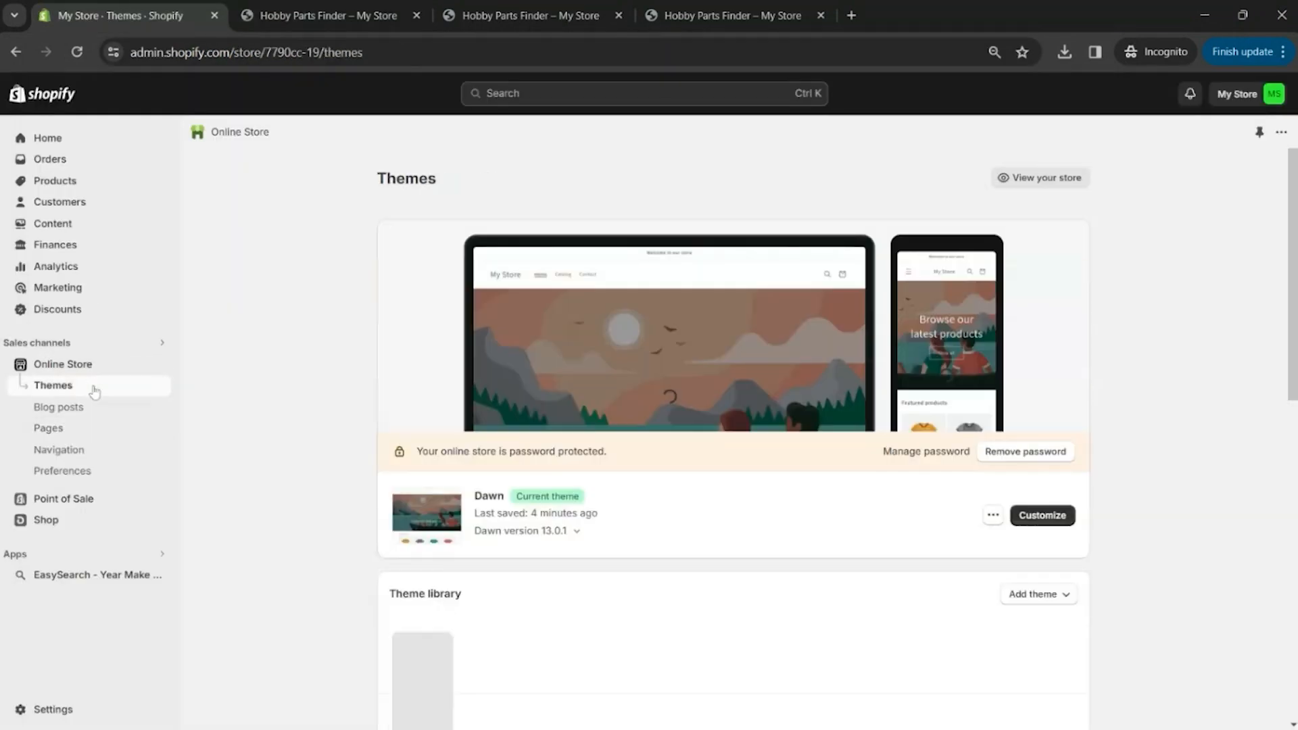
click(1054, 519)
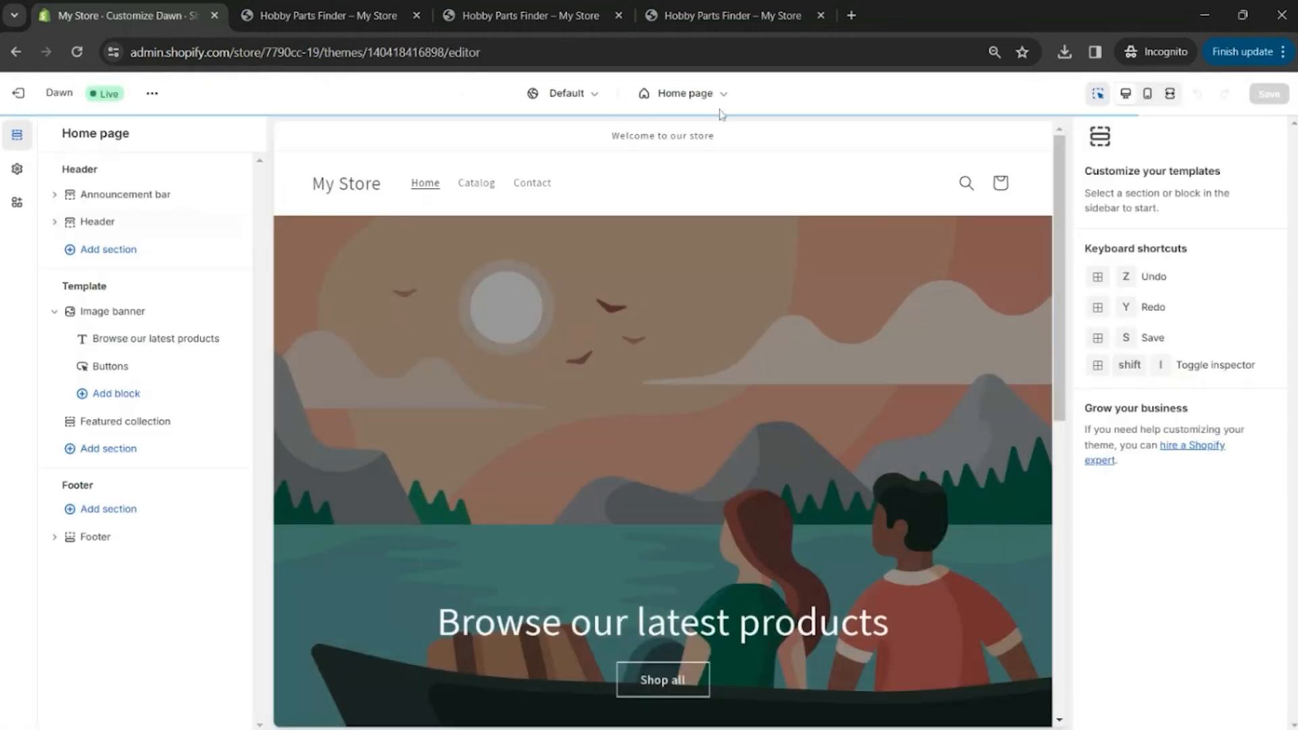
click(710, 98)
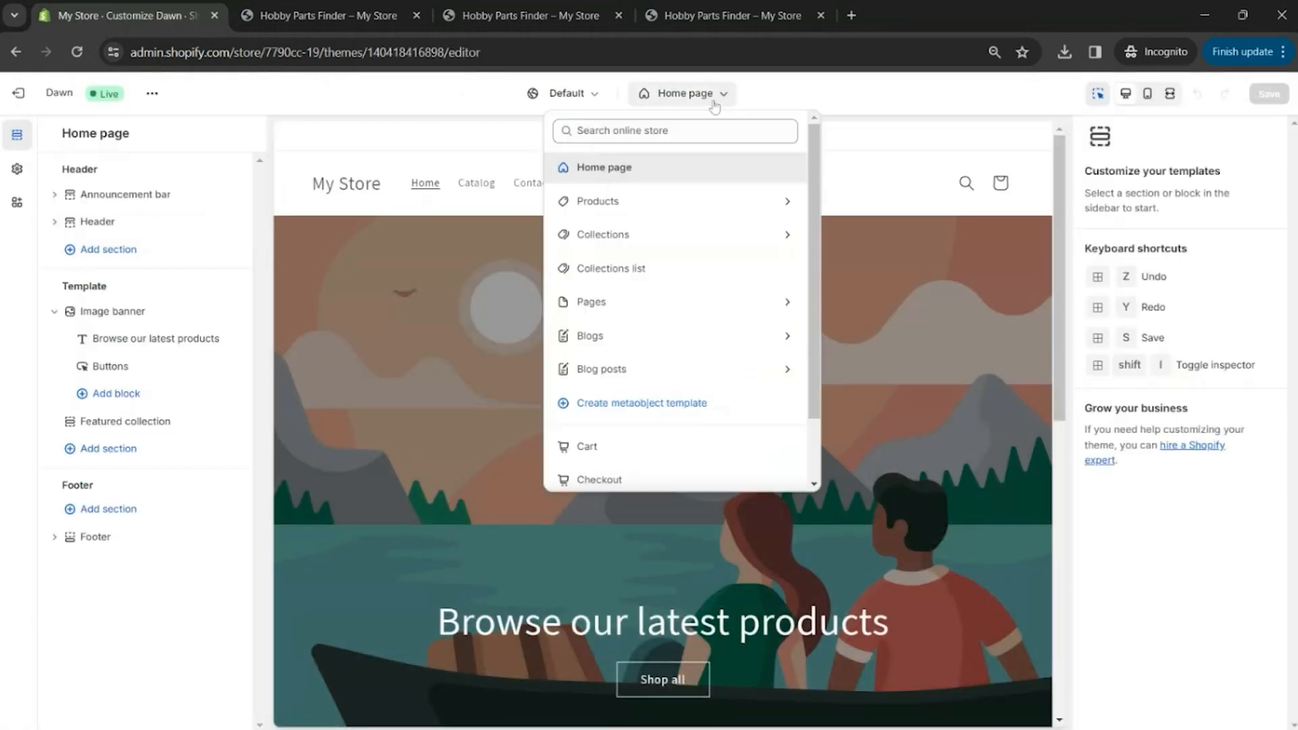
click(600, 211)
click(605, 204)
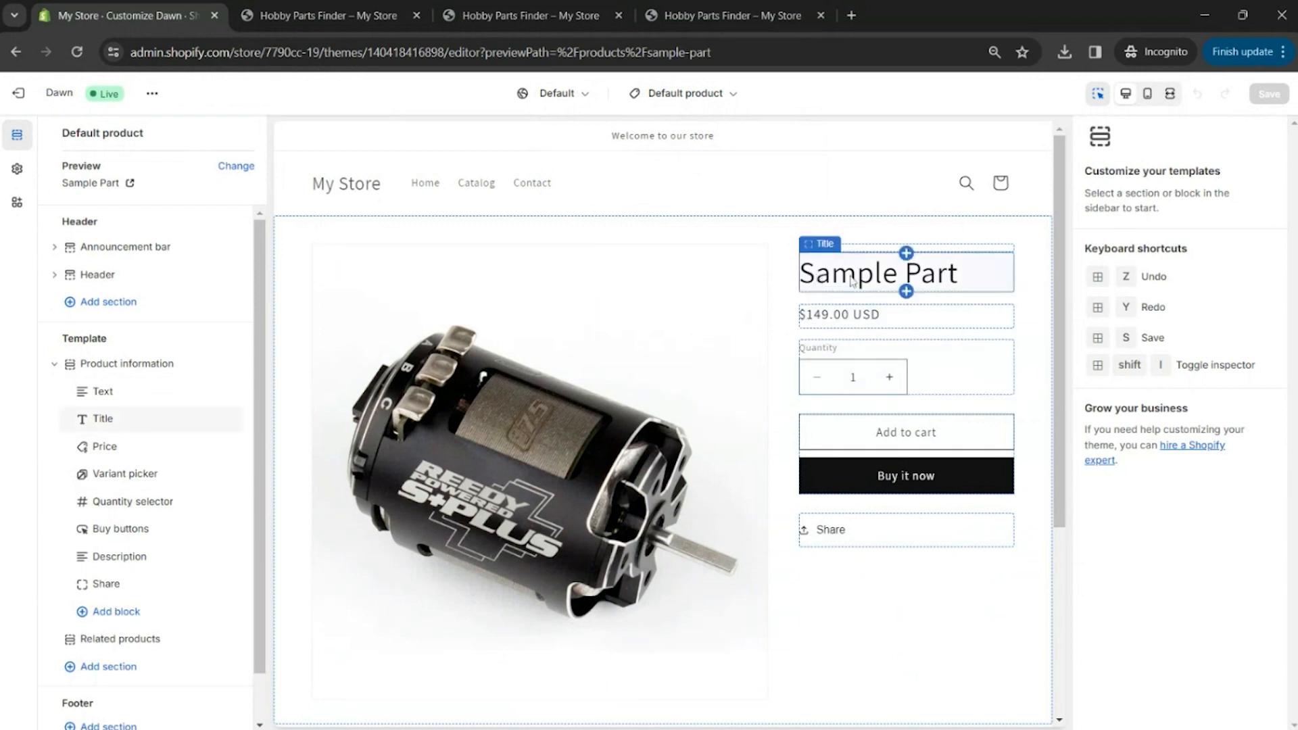
- Add the EasySearch Fitment Widget app block to Product information, place it between Title and Price, and save the template
click(115, 614)
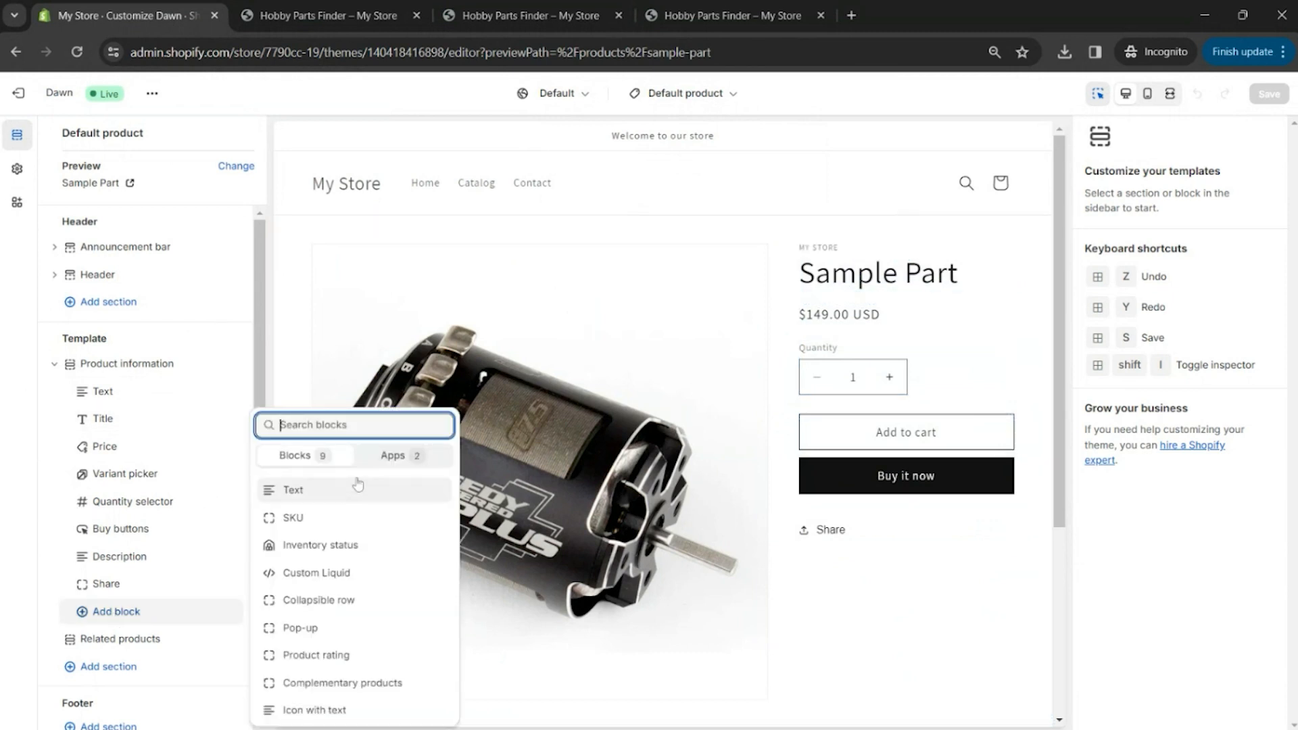
click(392, 456)
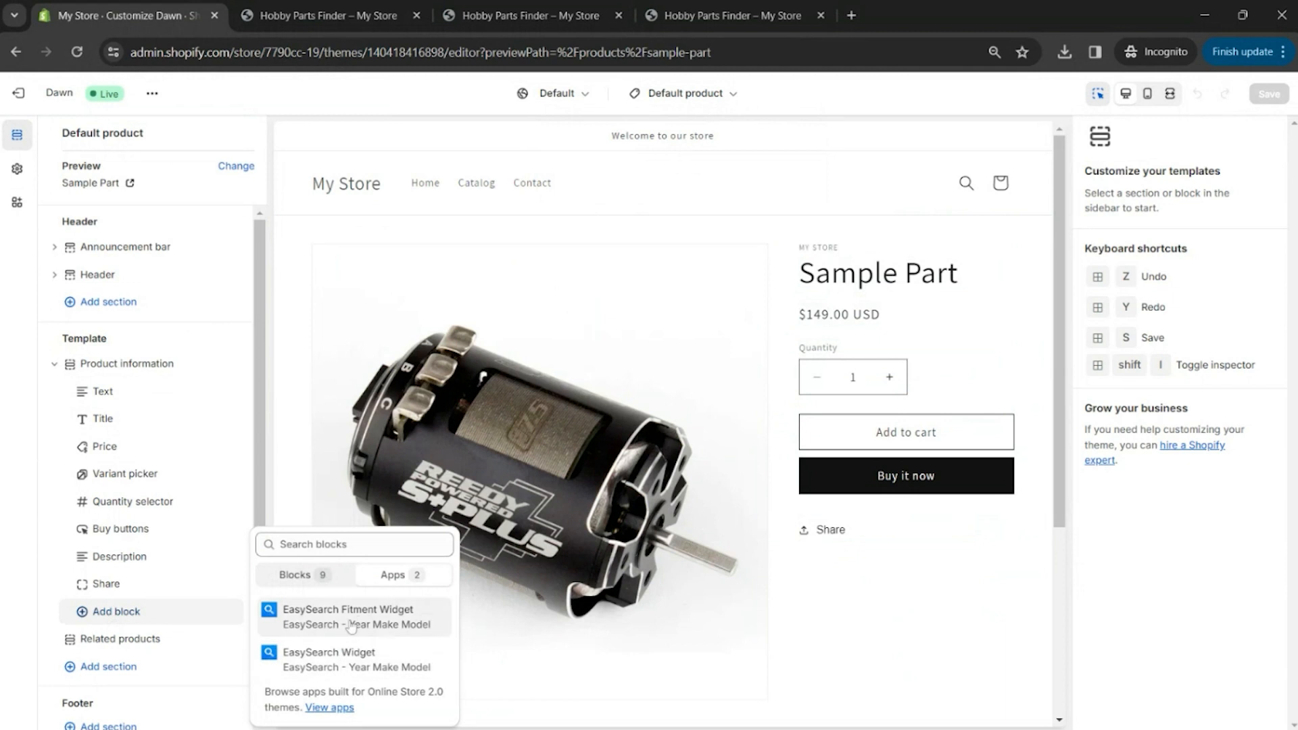
click(298, 623)
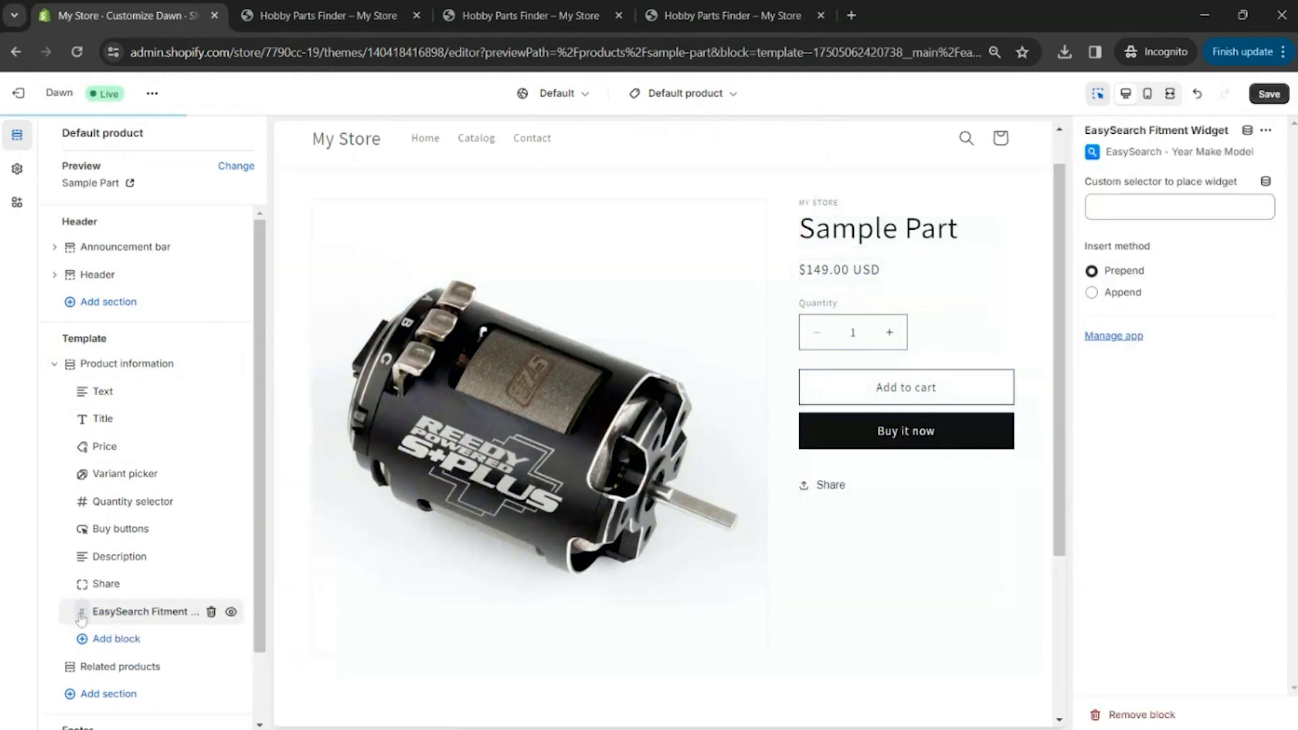
drag(81, 617, 119, 446)
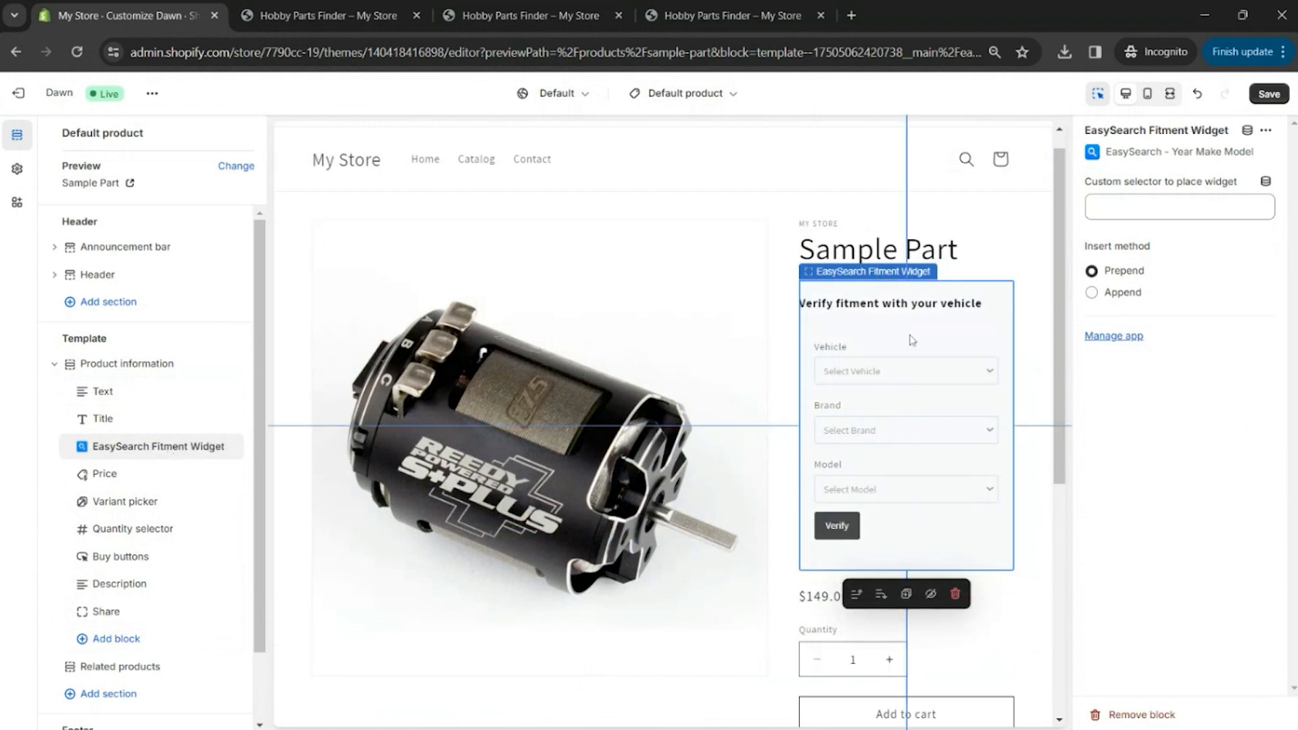
click(1275, 98)
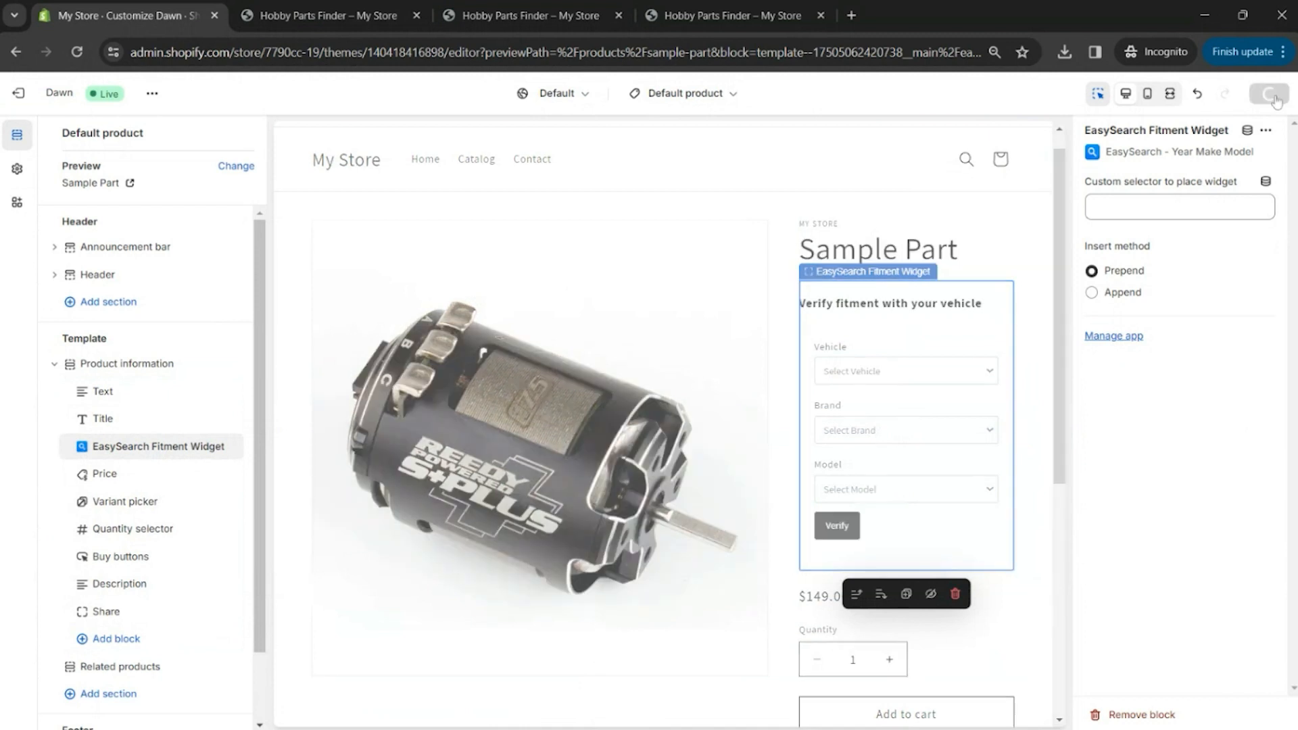